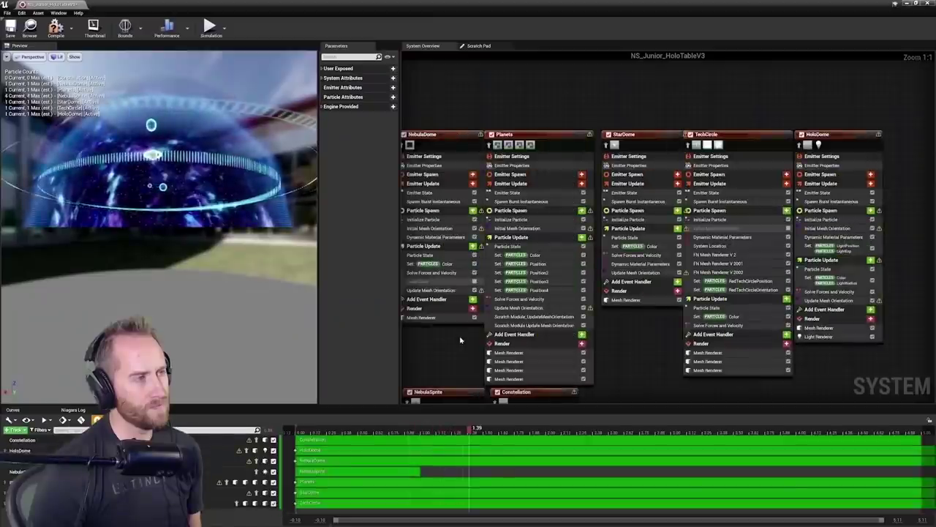
left_click_drag(256, 205, 198, 253)
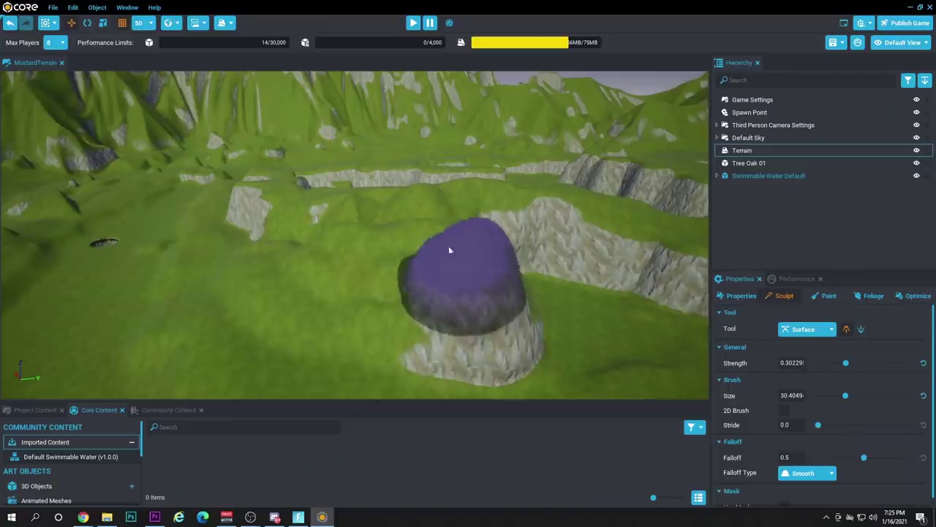
mouse_move(450, 250)
left_mouse_down()
mouse_move(359, 261)
mouse_move(366, 281)
mouse_move(300, 285)
mouse_move(288, 298)
left_mouse_up()
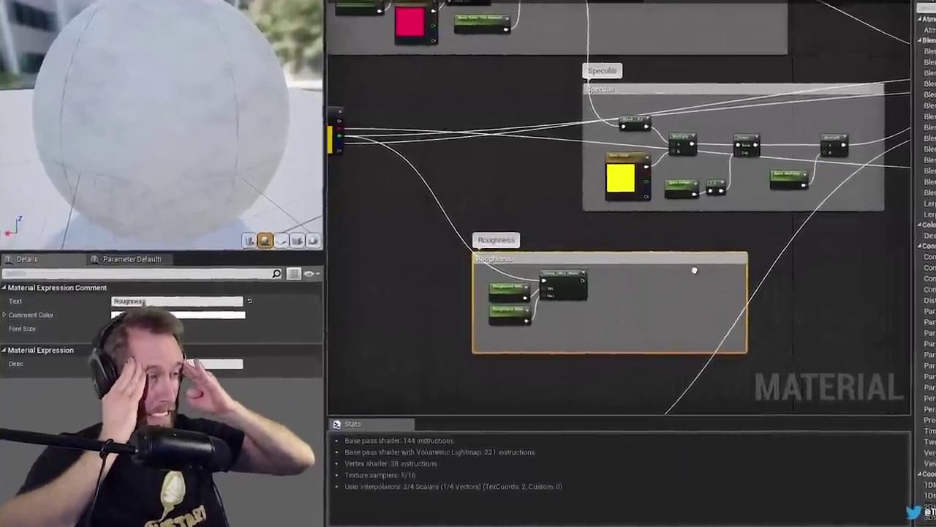
right_click_drag(695, 270, 633, 255)
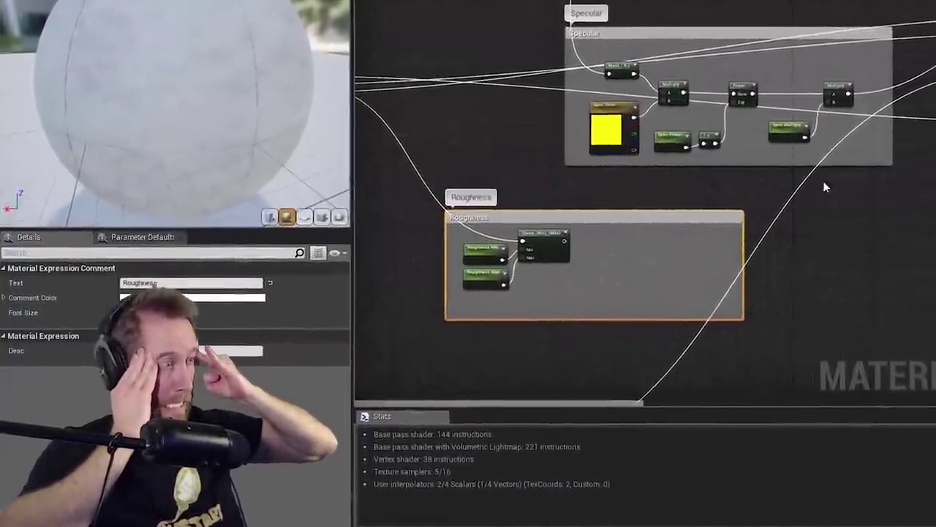
right_click_drag(758, 210, 693, 191)
left_click_drag(606, 171, 773, 132)
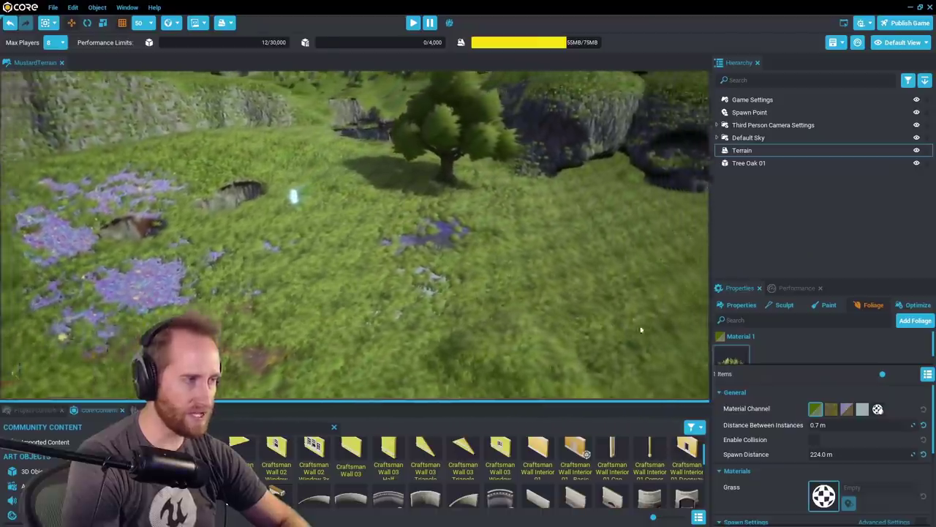
right_click_drag(636, 327, 553, 320)
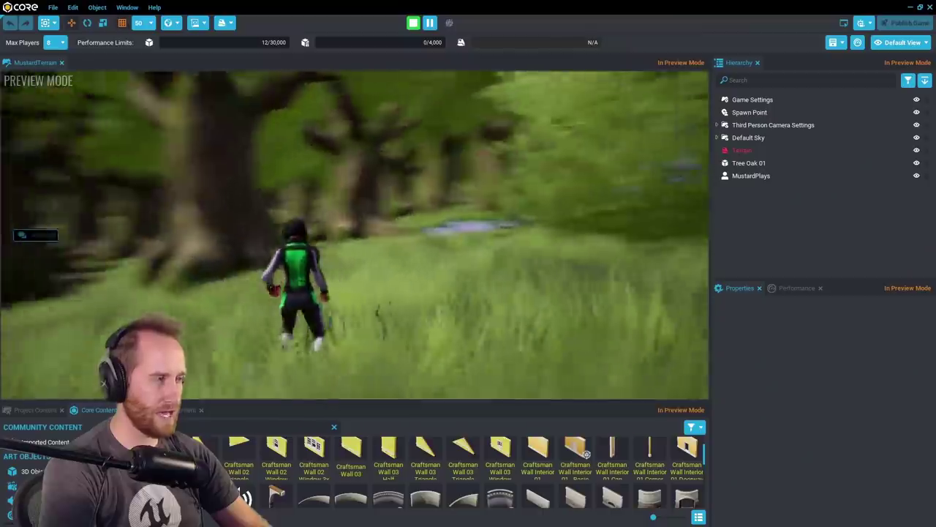
key("w")
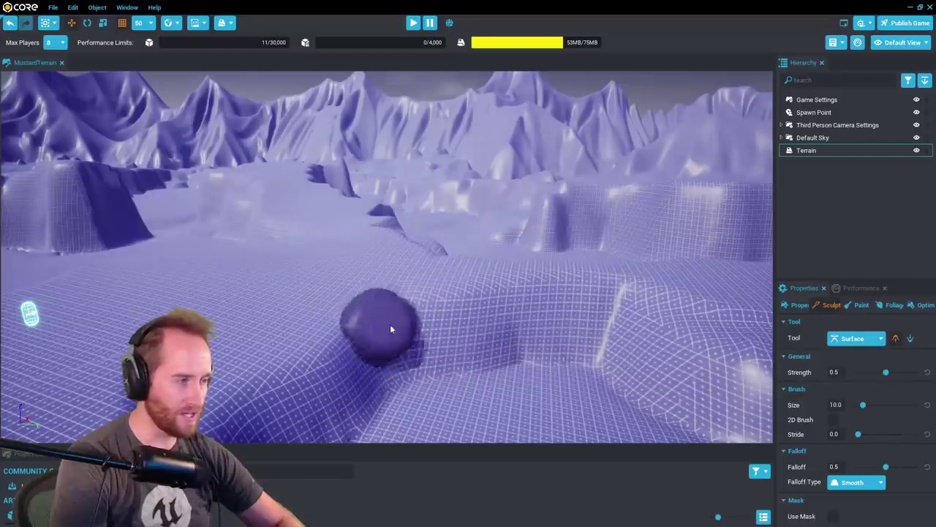
left_click_drag(390, 329, 612, 313)
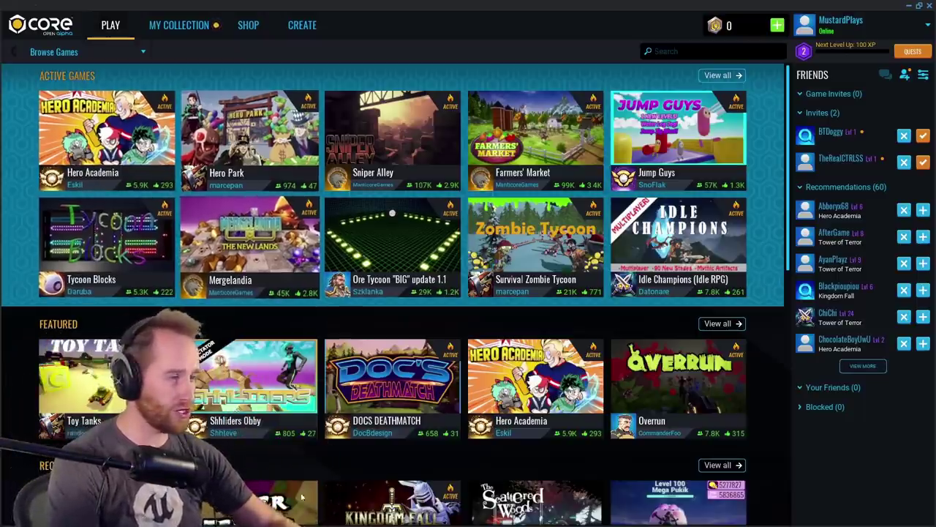
scroll(302, 497, "down", 3)
scroll(385, 337, "up", 3)
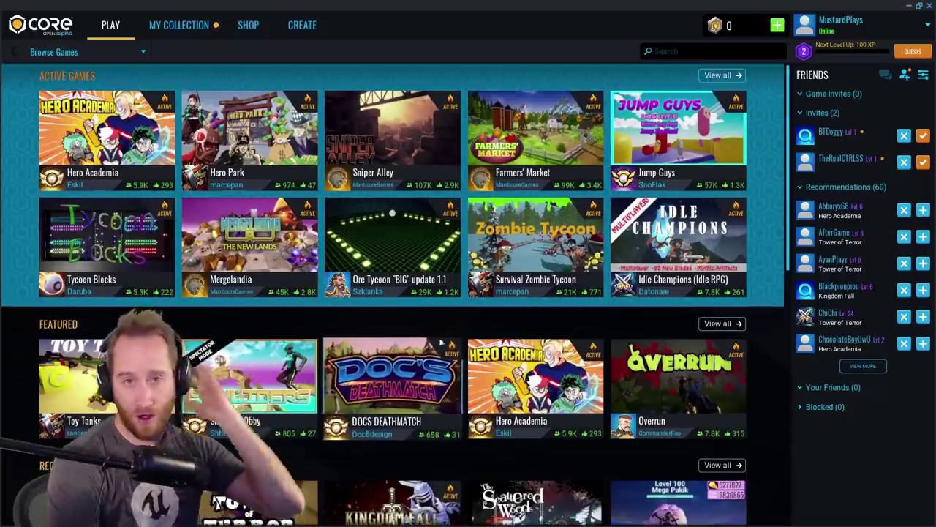
scroll(421, 307, "down", 1)
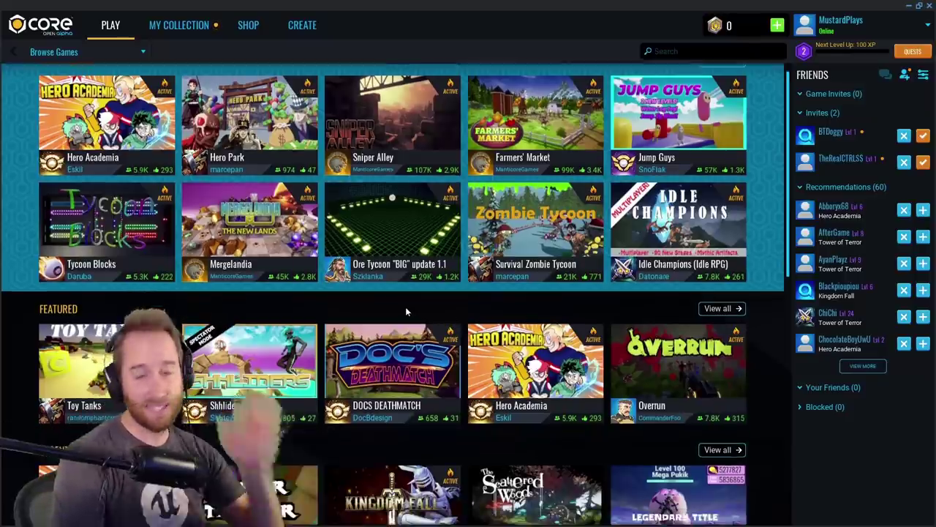
scroll(407, 307, "up", 1)
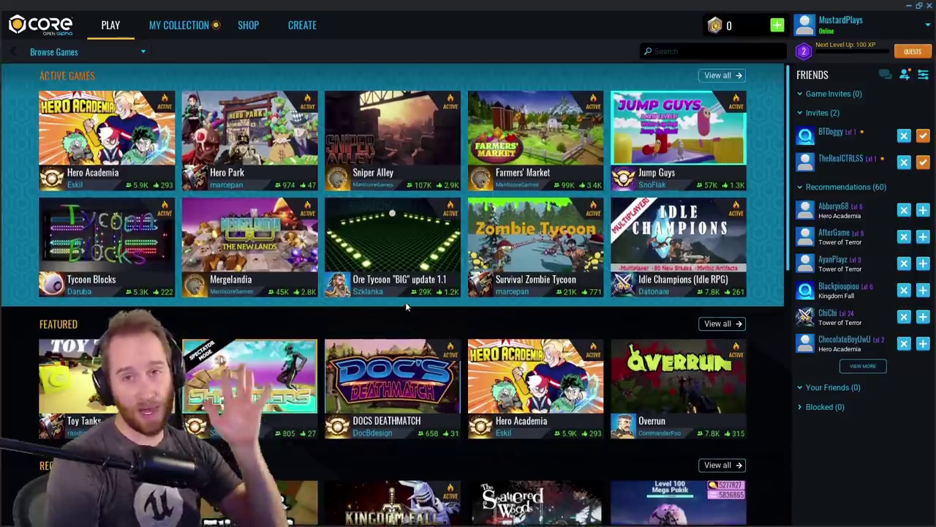
Create a new project named MustardTerrain from the third-person Empty Project gameplay framework
left_click(302, 26)
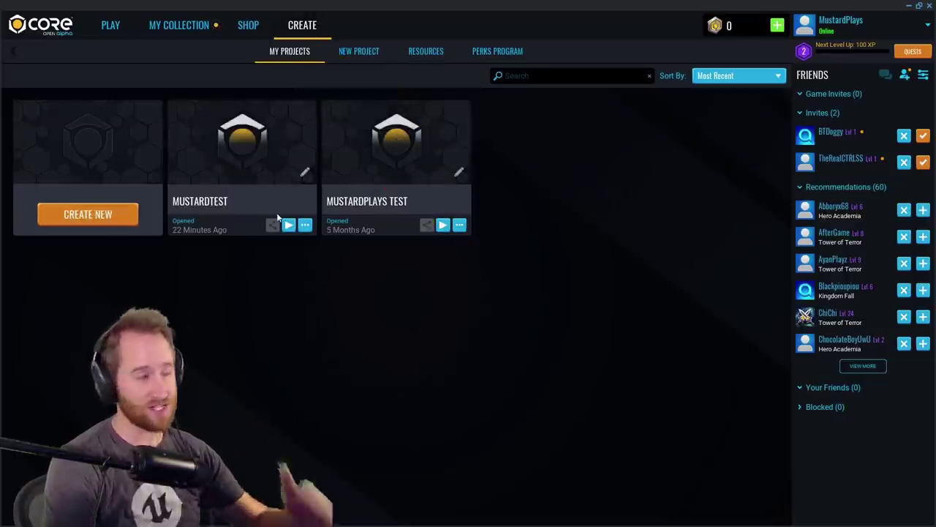
left_click(99, 217)
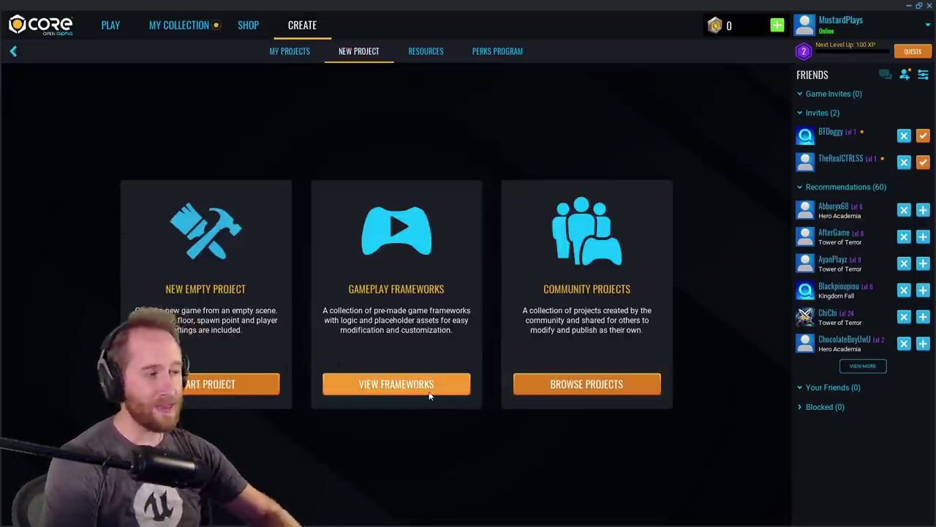
left_click(395, 384)
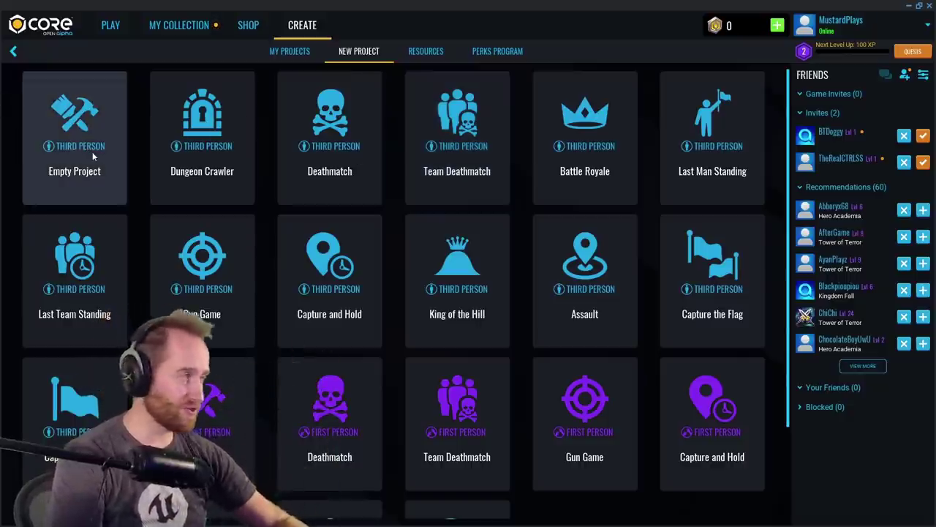
left_click(92, 151)
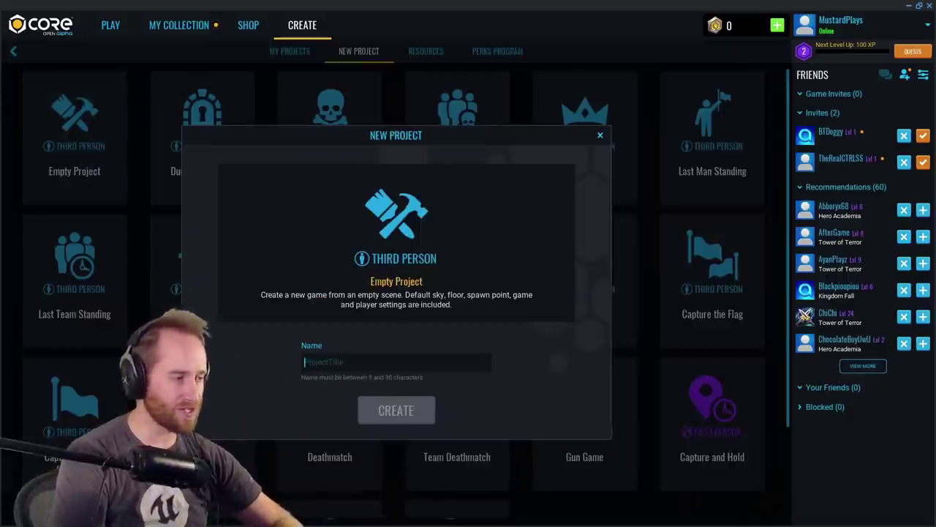
left_click(339, 362)
type("MustardTerr")
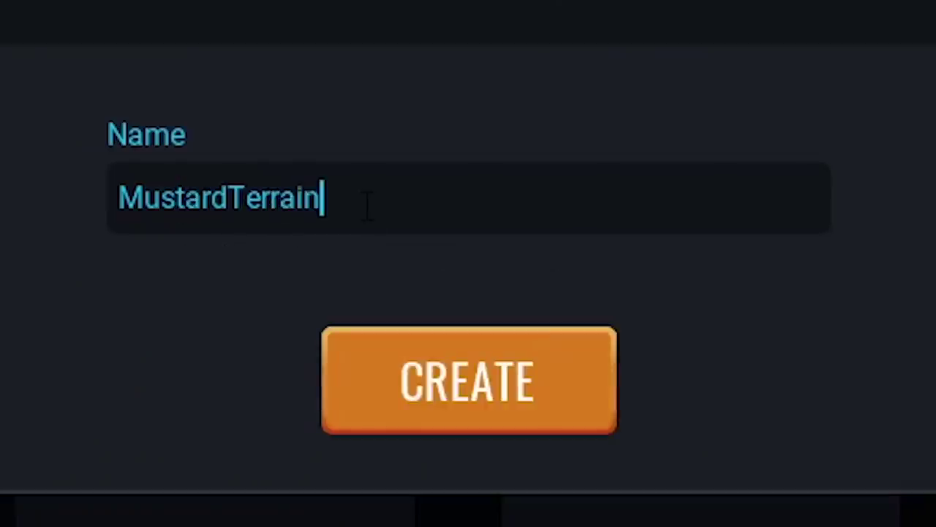
type("ain")
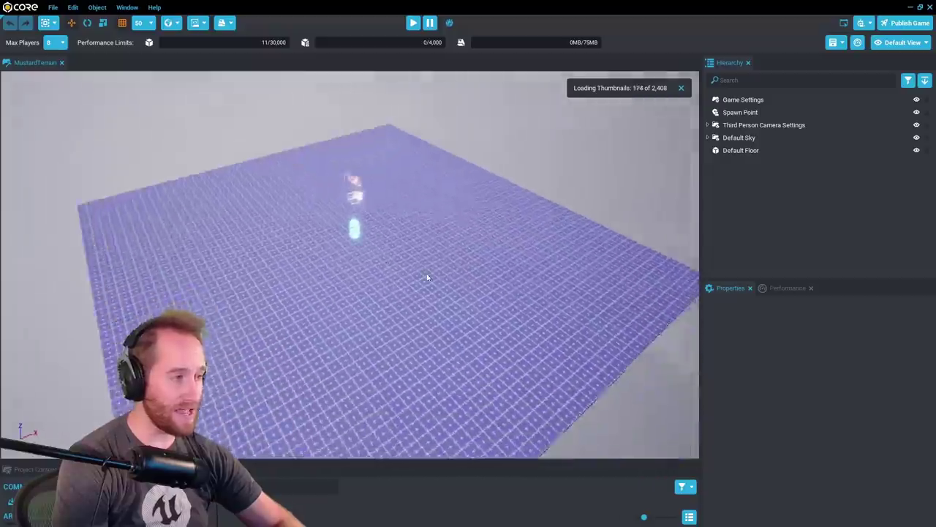
Generate a new Noisy Planet terrain with a terrain size of 1024 x 1024
right_click_drag(429, 278, 403, 257)
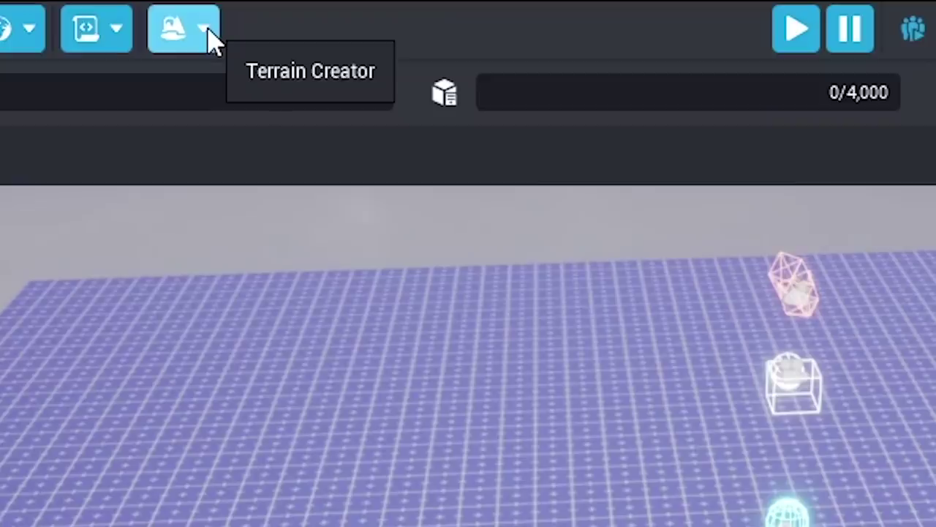
left_click(230, 23)
left_click(243, 144)
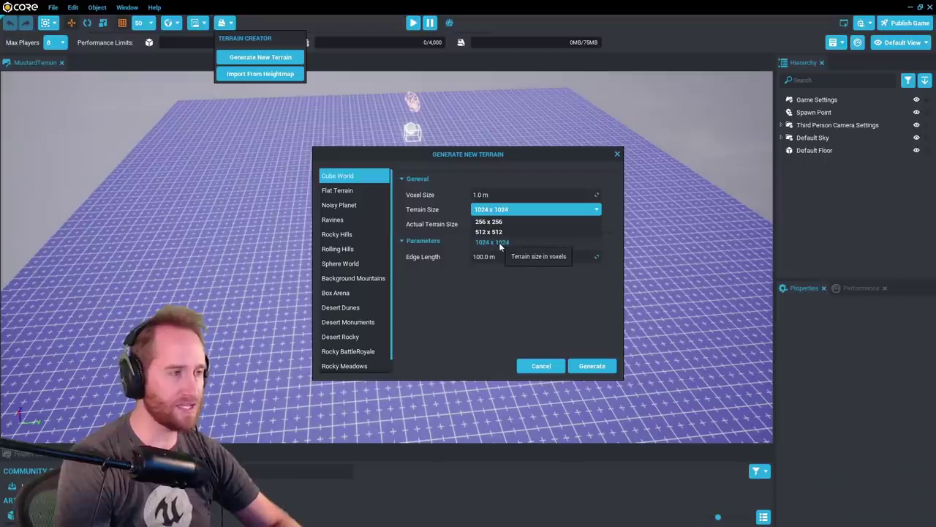
left_click(495, 243)
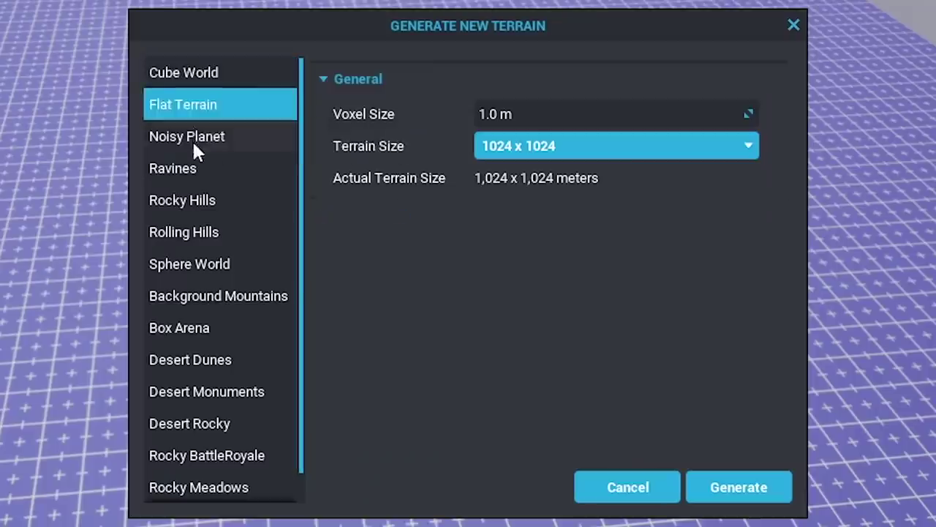
left_click(193, 138)
left_click(192, 232)
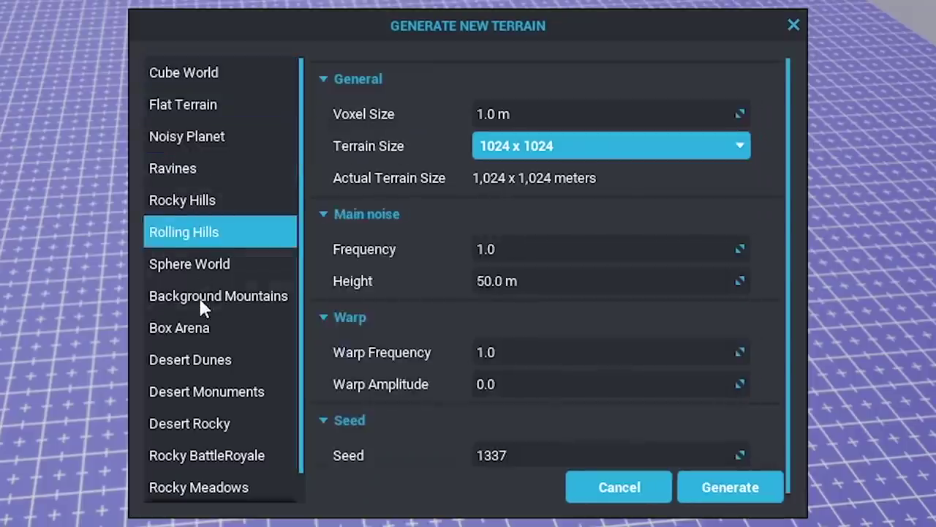
left_click(199, 295)
left_click(203, 169)
left_click(203, 139)
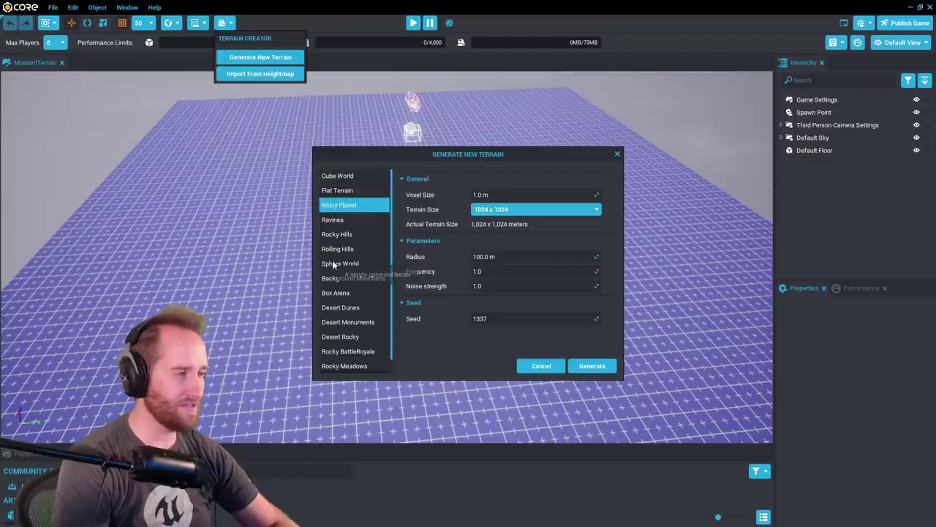
left_click(588, 366)
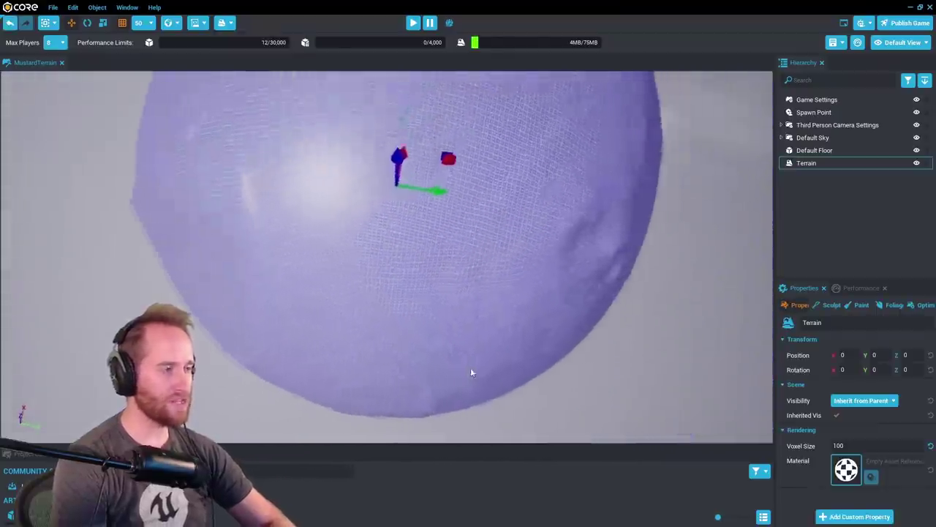
Delete the Default Floor object from the scene
right_click_drag(471, 370, 411, 333)
key("Delete")
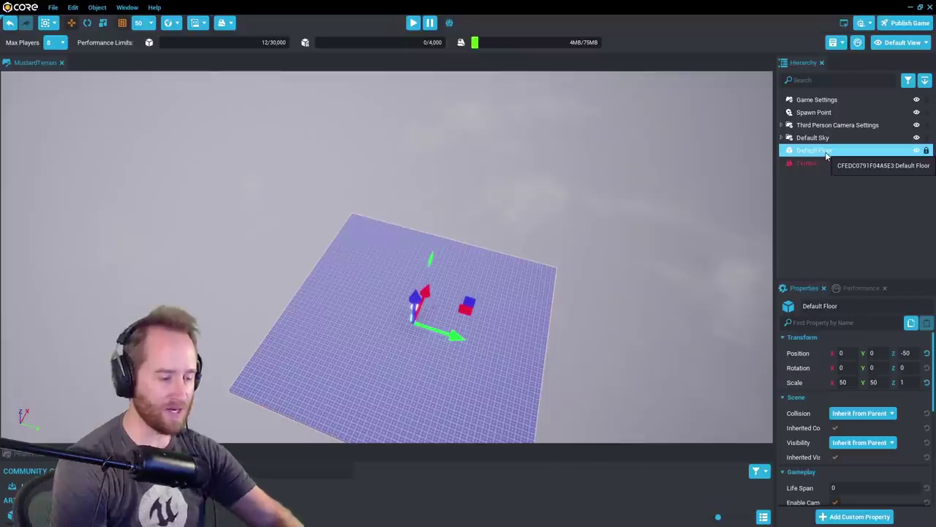
key("Delete")
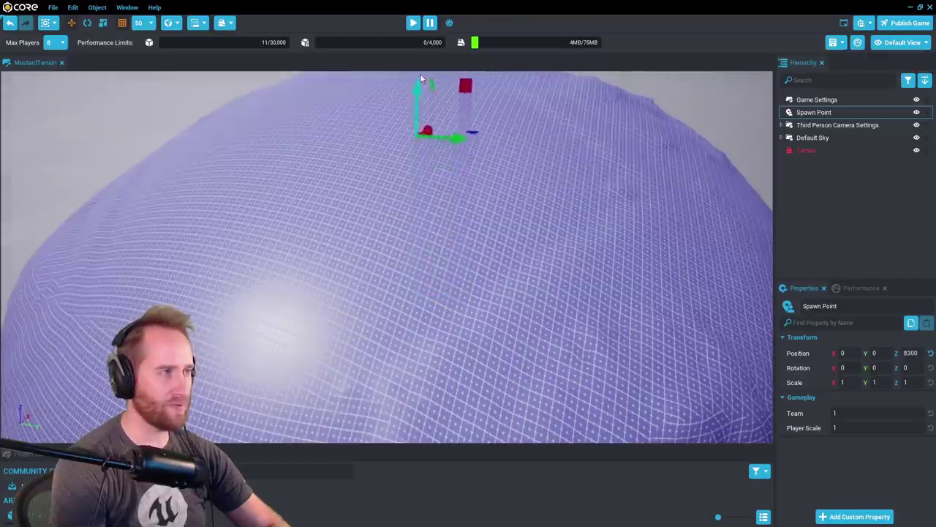
Raise the spawn point above the planet's surface and preview the game, running and jumping across the terrain
left_click_drag(421, 78, 407, 19)
key("=")
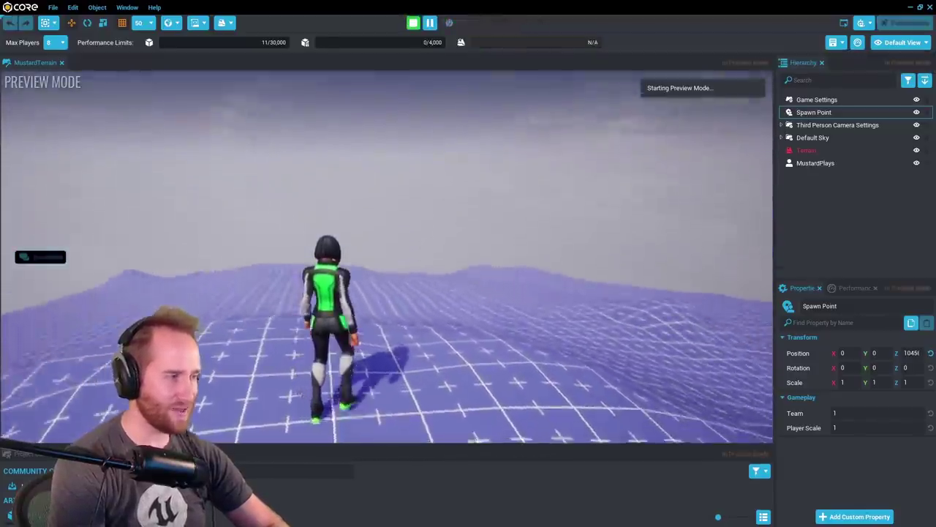
key("d")
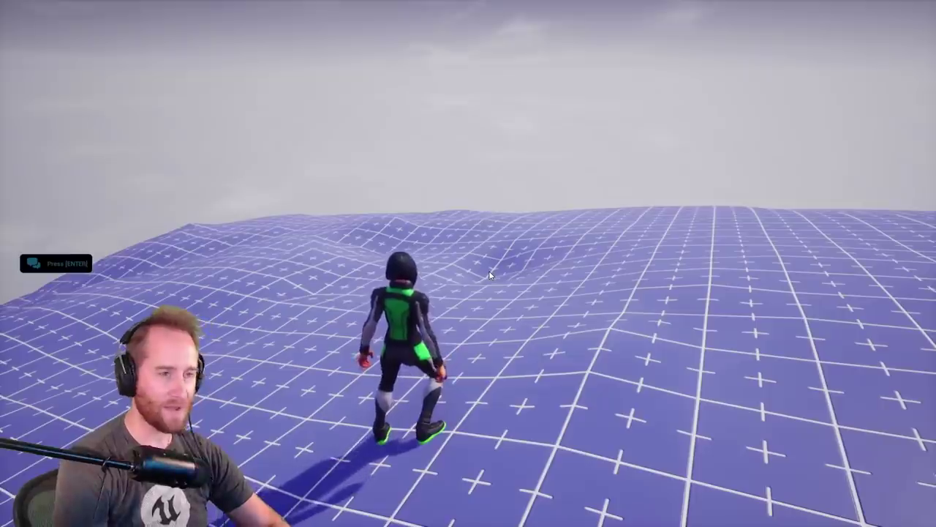
key("w")
key("space")
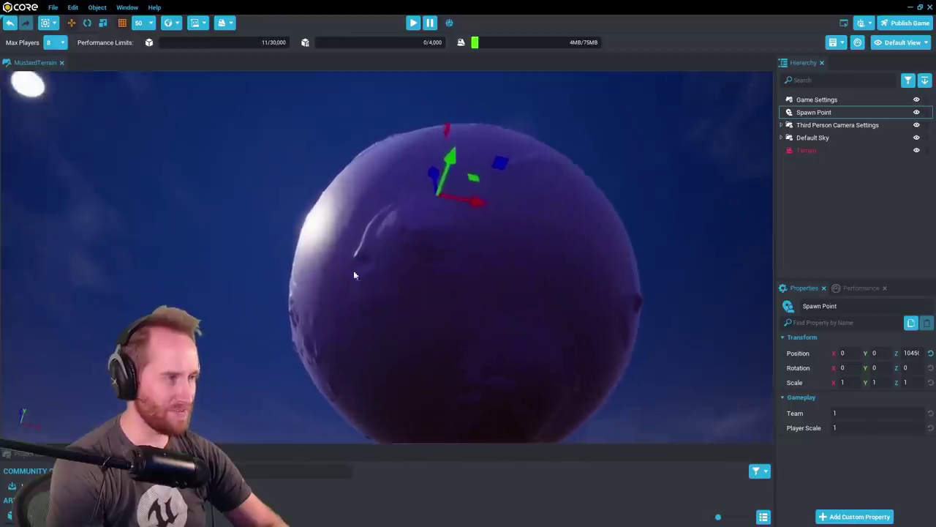
Replace the planet with a newly generated Rocky Mountains terrain with a terrain size of 1024 x 1024
right_click_drag(356, 271, 577, 322)
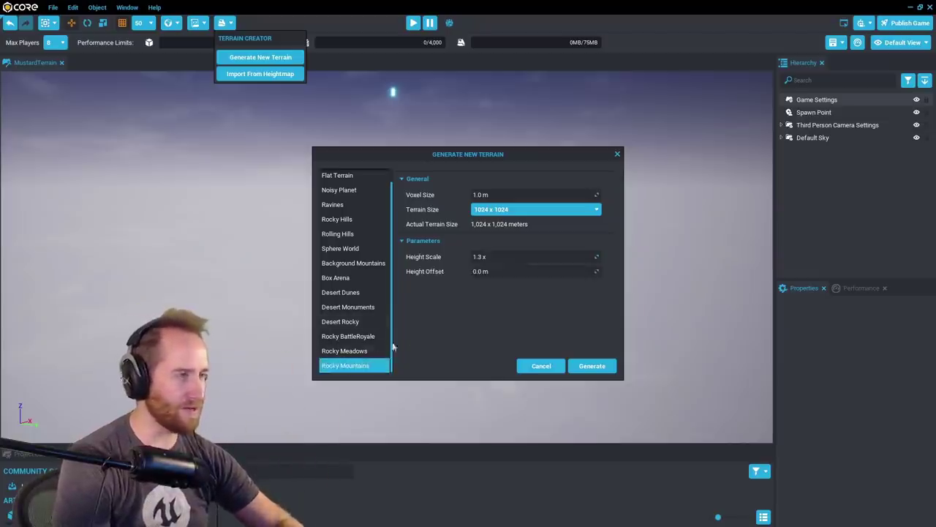
left_click(593, 366)
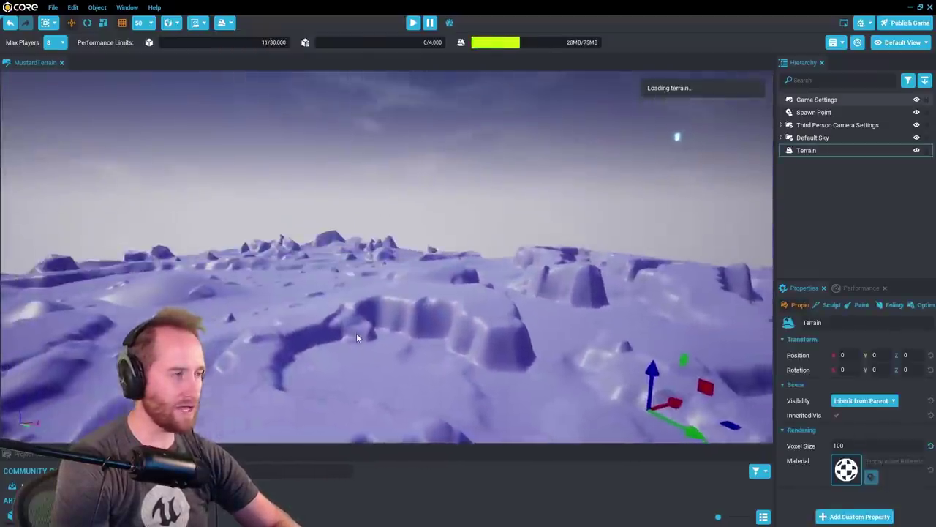
right_click_drag(357, 337, 680, 348)
Preview the game and run and jump the character across the mountain terrain
key("equal")
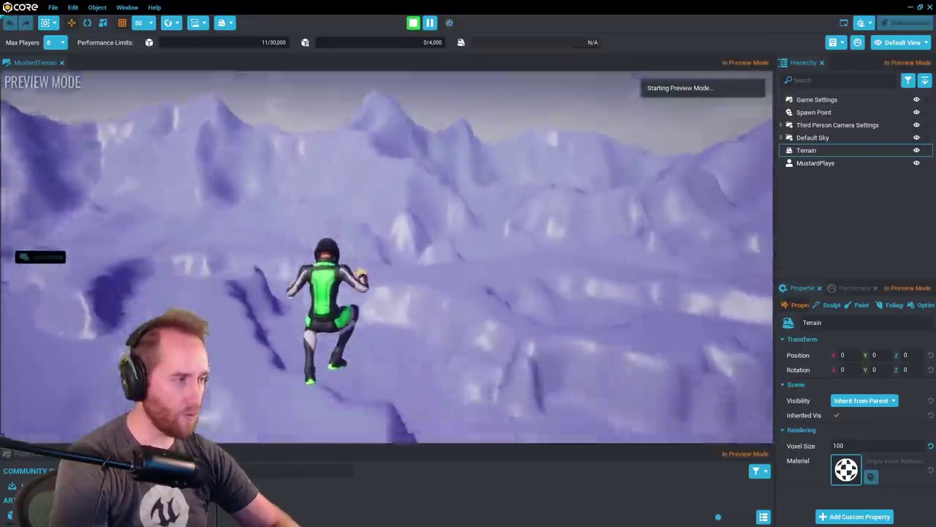
key("w")
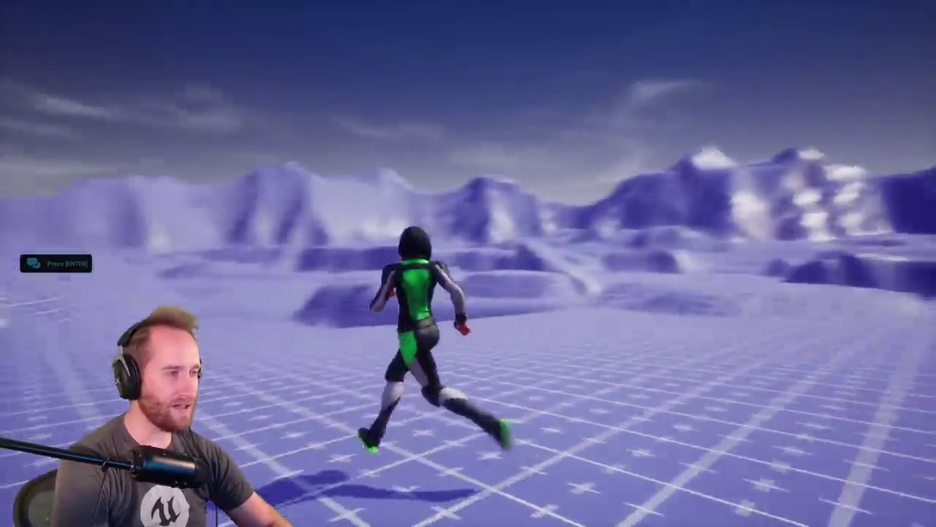
key("space")
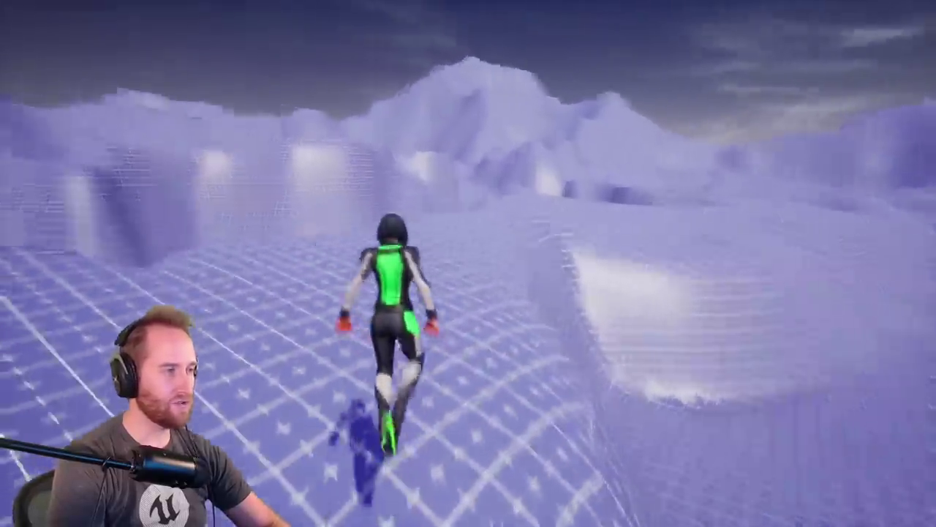
key("space")
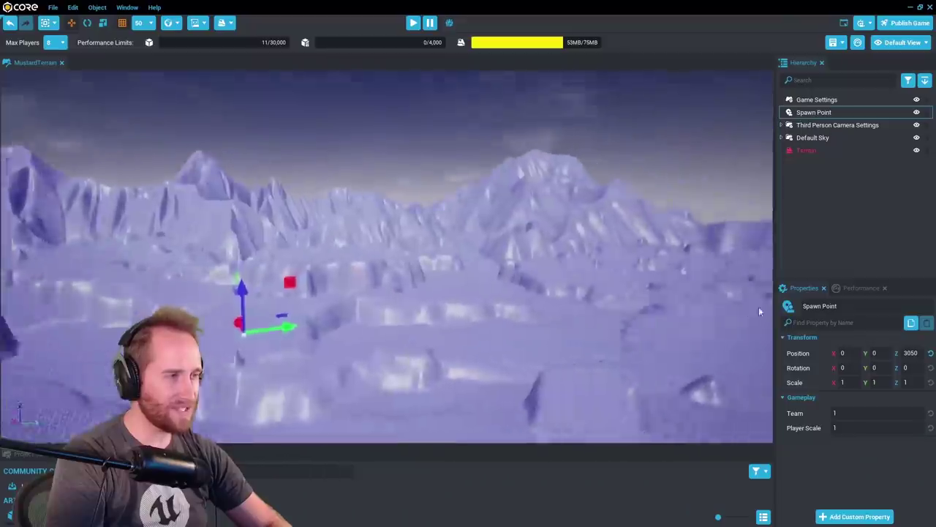
Select the Terrain object in the scene and switch it to sculpting
right_click_drag(758, 311, 444, 323)
key("f")
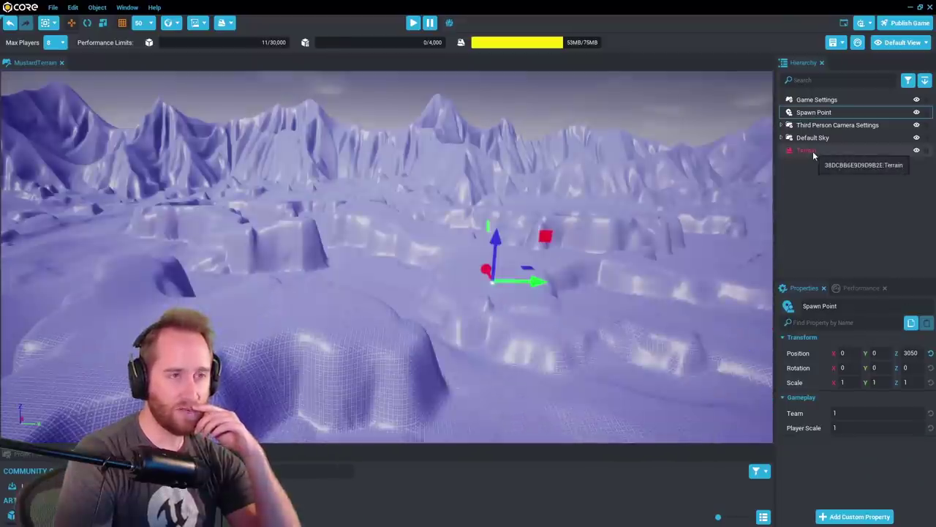
left_click(813, 152)
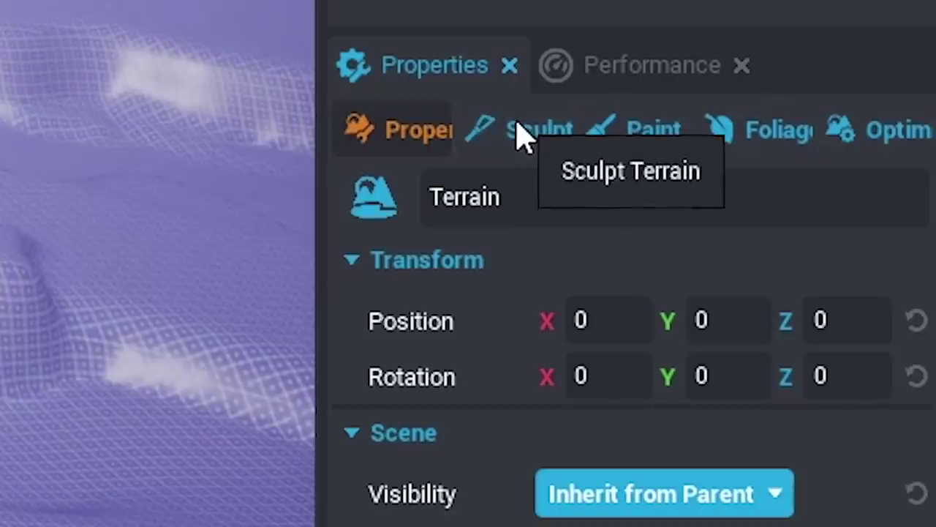
left_click(819, 304)
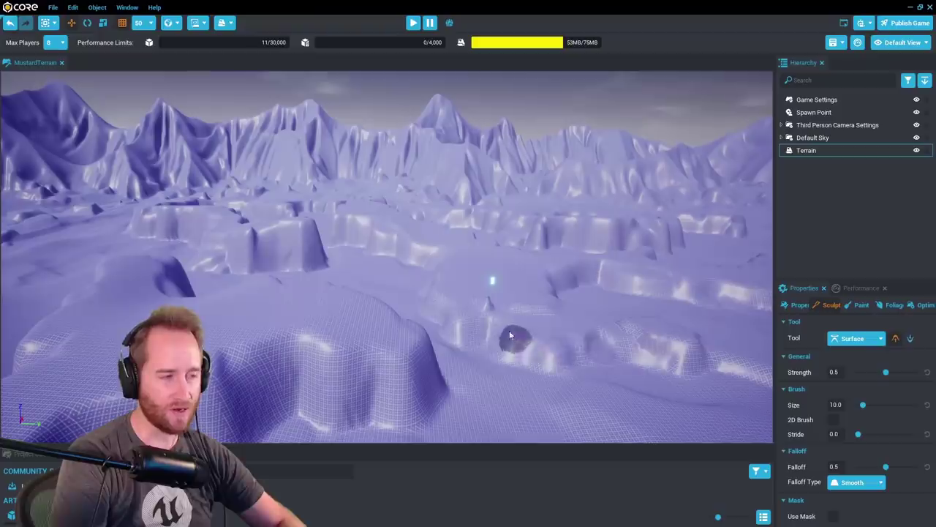
Sculpt mounds and tall arching columns out of the ground with the Surface tool at strength 0.5 and brush size 10
key("w")
mouse_move(488, 332)
right_mouse_down()
mouse_move(454, 349)
mouse_move(476, 347)
mouse_move(385, 347)
right_mouse_up()
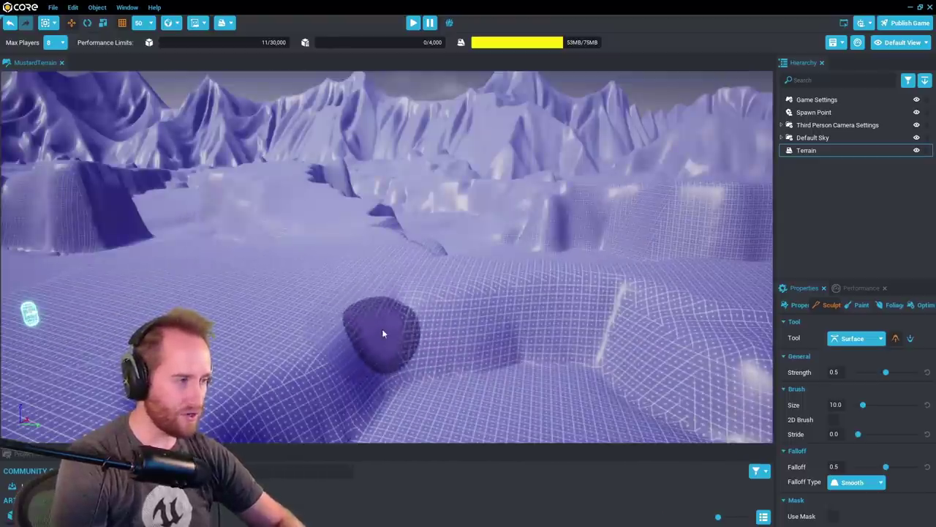
mouse_move(383, 333)
left_mouse_down()
mouse_move(385, 311)
mouse_move(379, 320)
mouse_move(397, 327)
mouse_move(483, 308)
left_mouse_up()
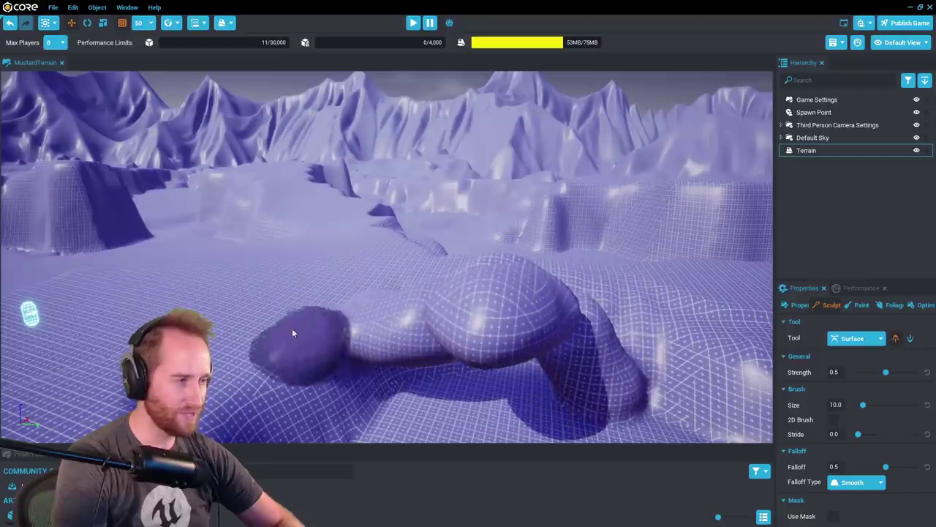
scroll(375, 408, "down", 5)
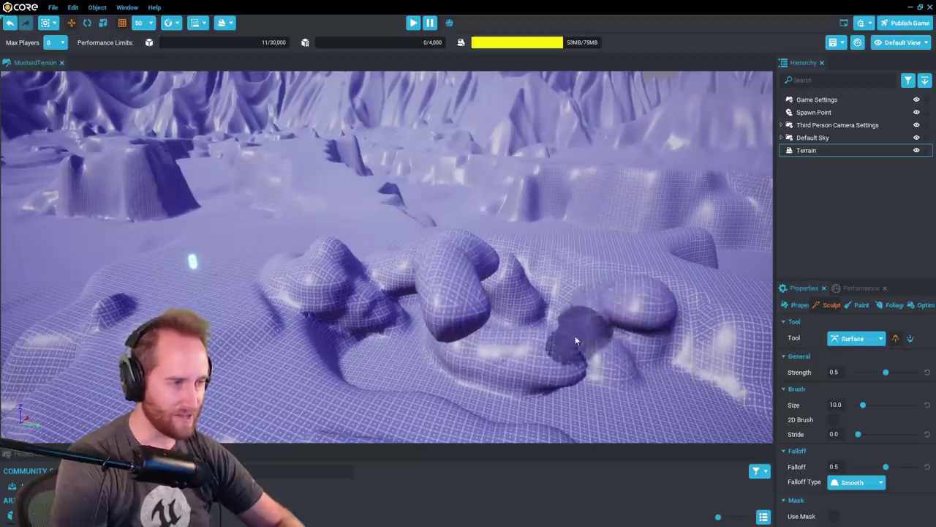
left_click_drag(576, 340, 266, 376)
scroll(266, 377, "down", 5)
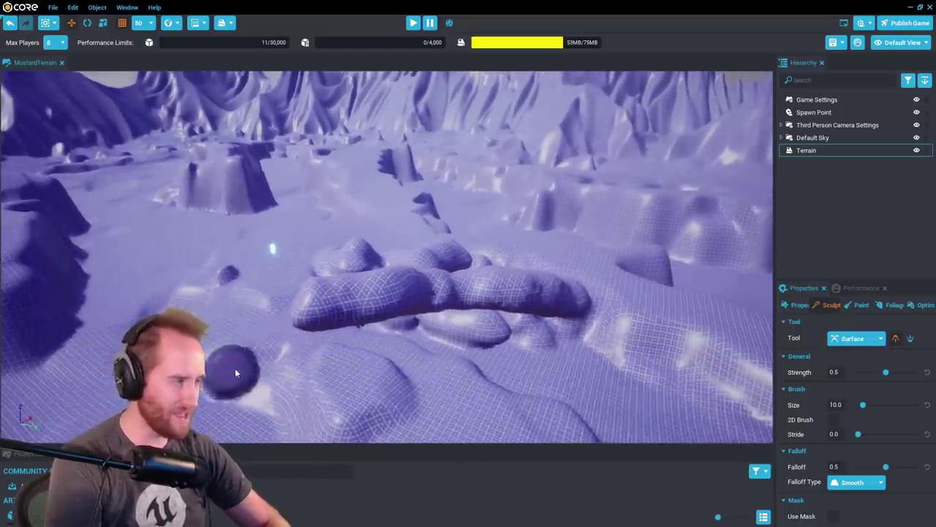
left_click_drag(279, 338, 296, 317)
mouse_move(163, 274)
right_mouse_down()
mouse_move(450, 303)
mouse_move(272, 307)
right_mouse_up()
key("=")
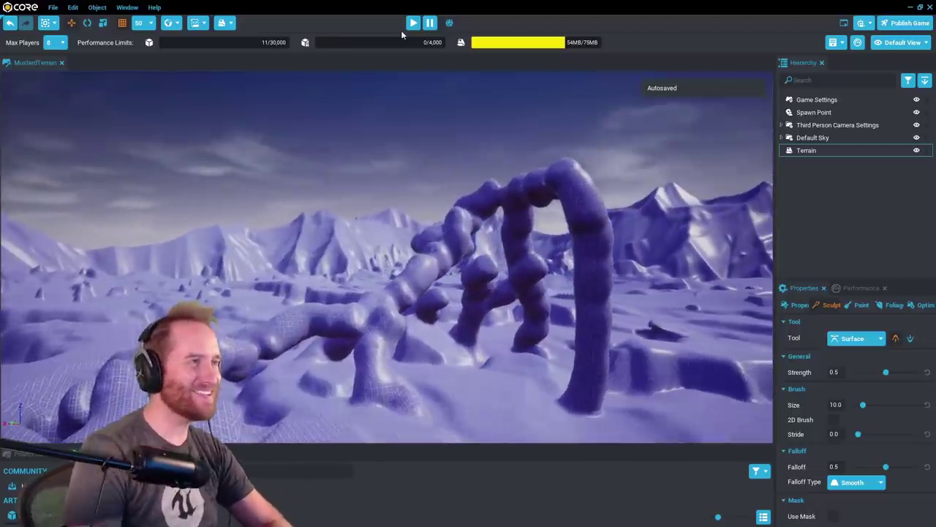
Preview the game, running and jumping the character over and around the sculpted arches, and return to editing
key("w")
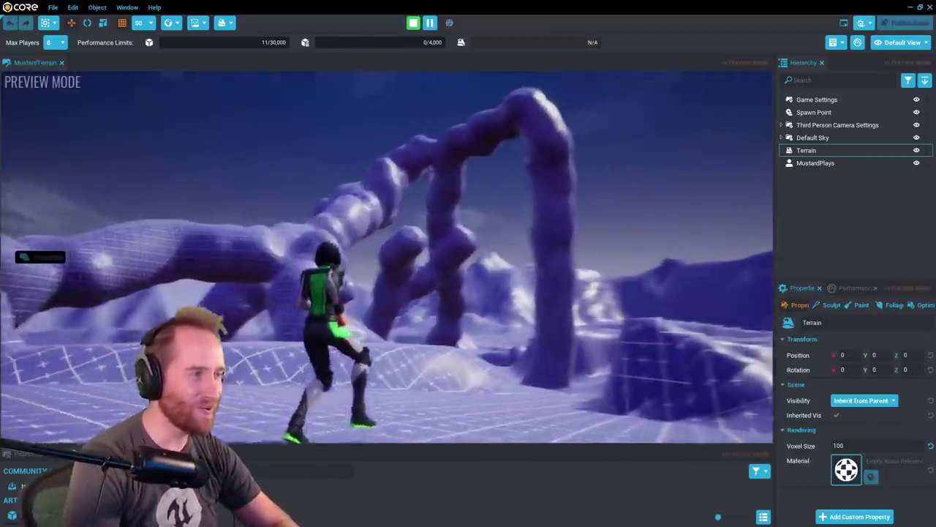
key("w")
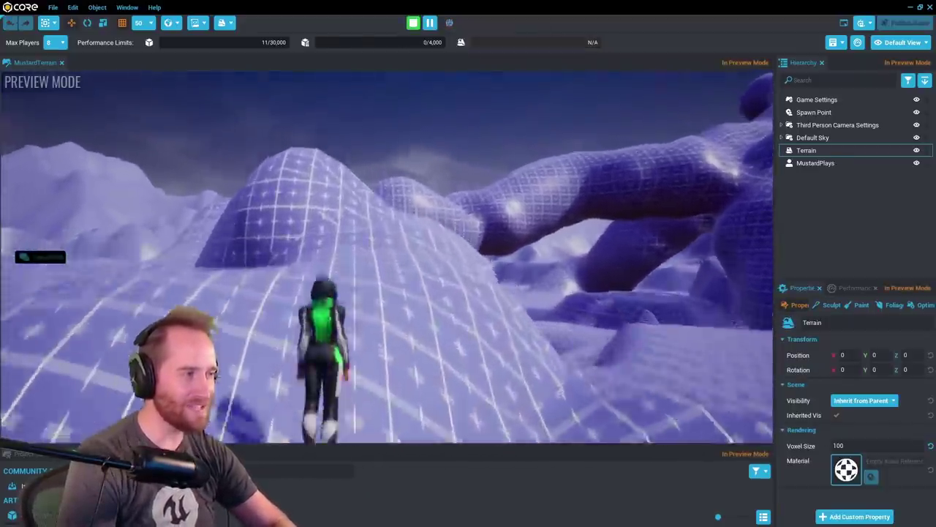
key("w")
key("space")
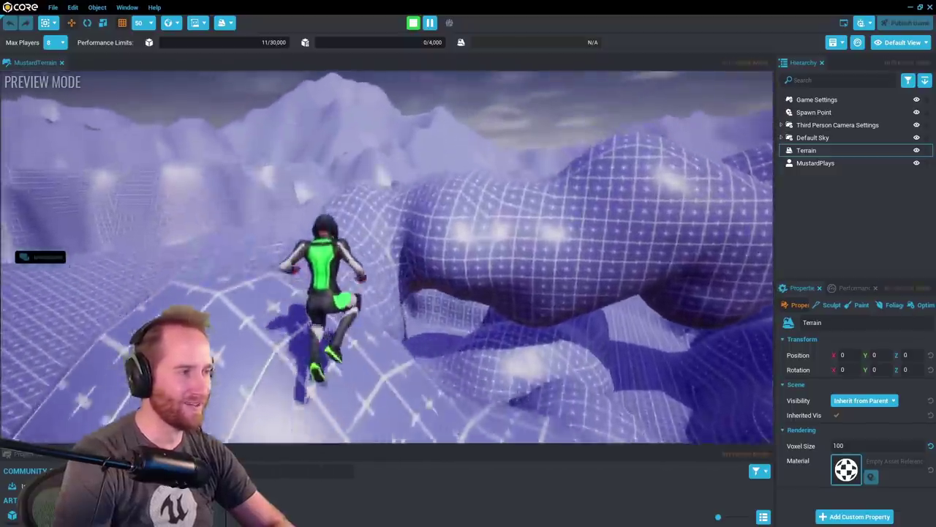
key("w")
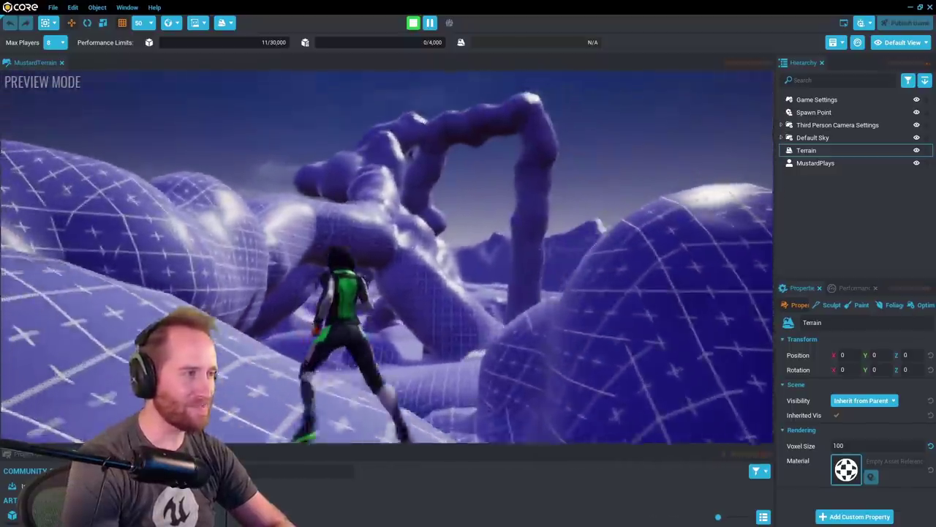
key("w")
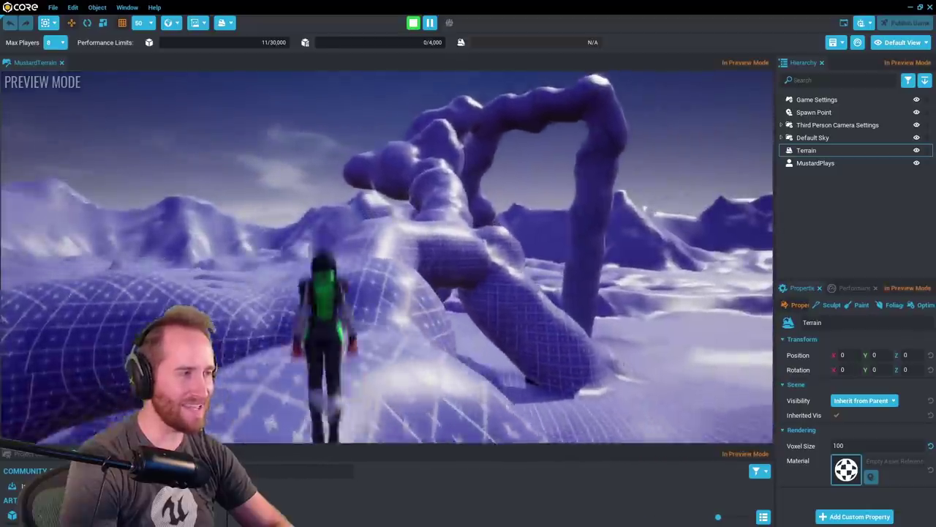
key("w")
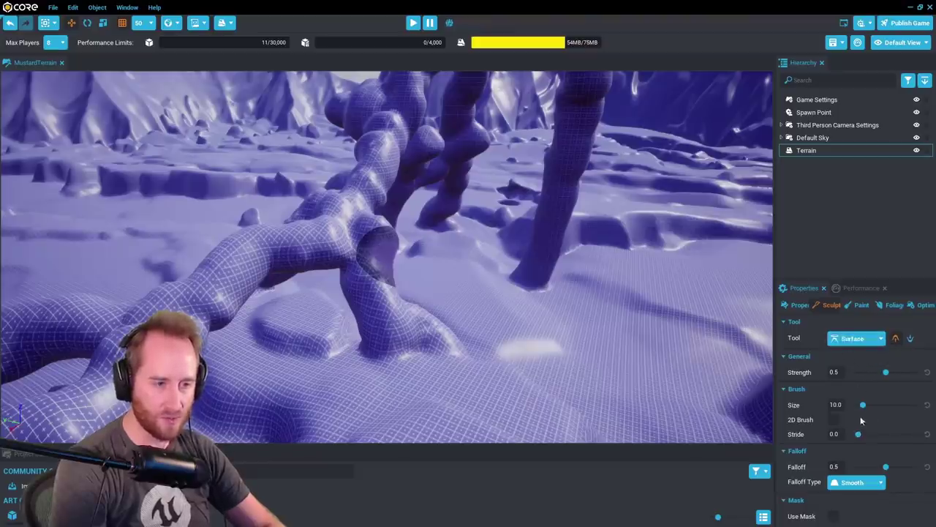
Lower the Surface tool's strength to about 0.07, raise gentle bumps on the open ground, and dig into it in Destructive Mode
left_click_drag(886, 372, 862, 373)
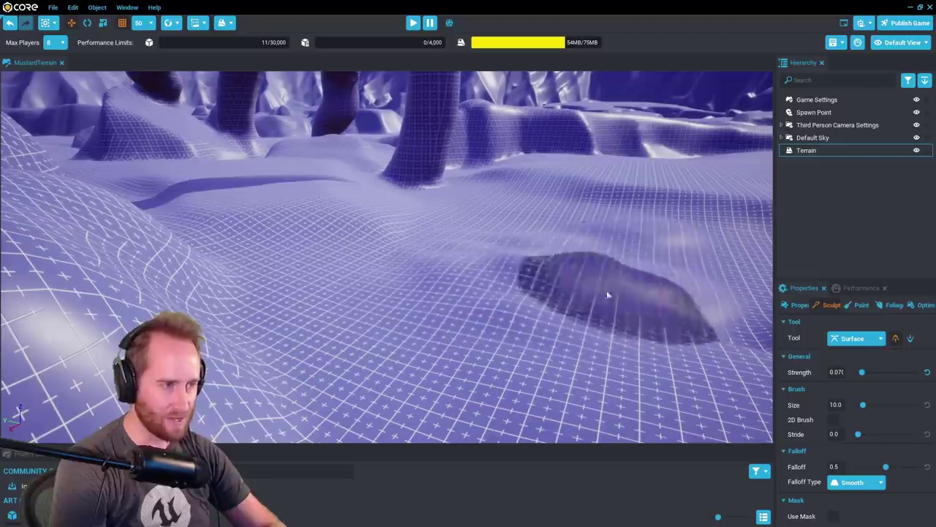
left_click_drag(608, 295, 581, 208)
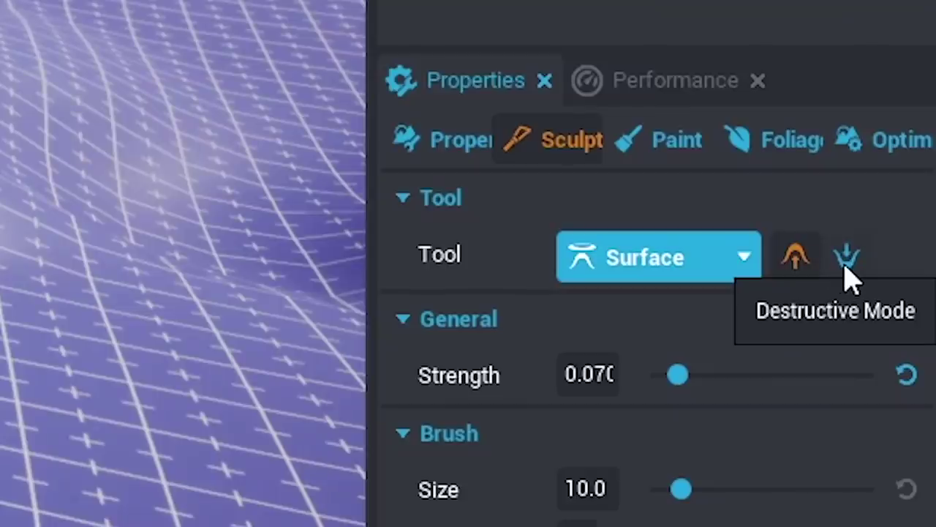
left_click(847, 257)
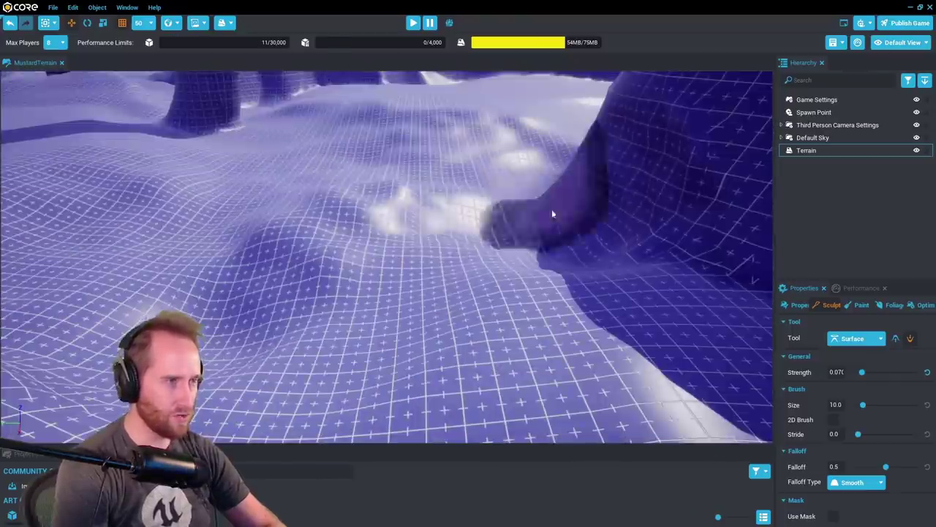
mouse_move(552, 214)
left_mouse_down()
mouse_move(663, 266)
mouse_move(459, 319)
mouse_move(398, 219)
mouse_move(247, 159)
left_mouse_up()
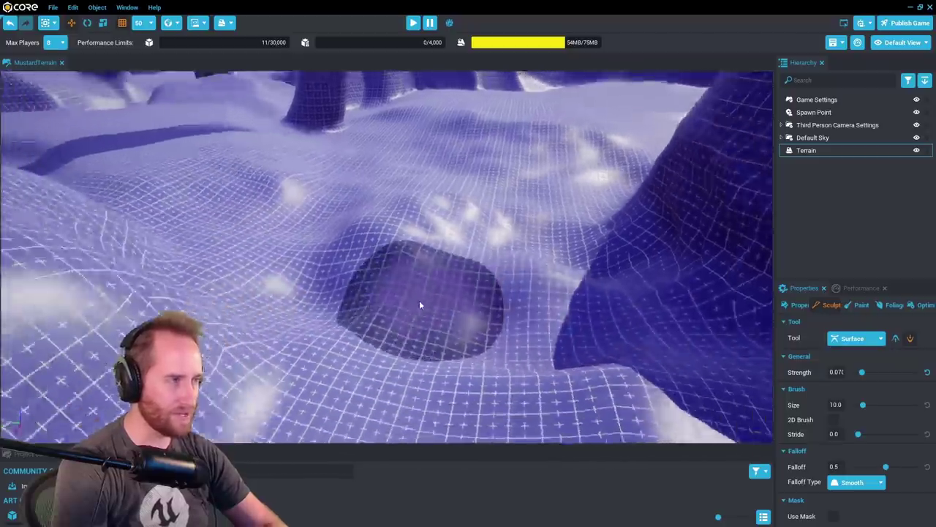
Carve hollows into the ground with the Shape tool's size 10 sphere and switch the tool to Additive Mode
left_click(856, 338)
left_click(649, 205)
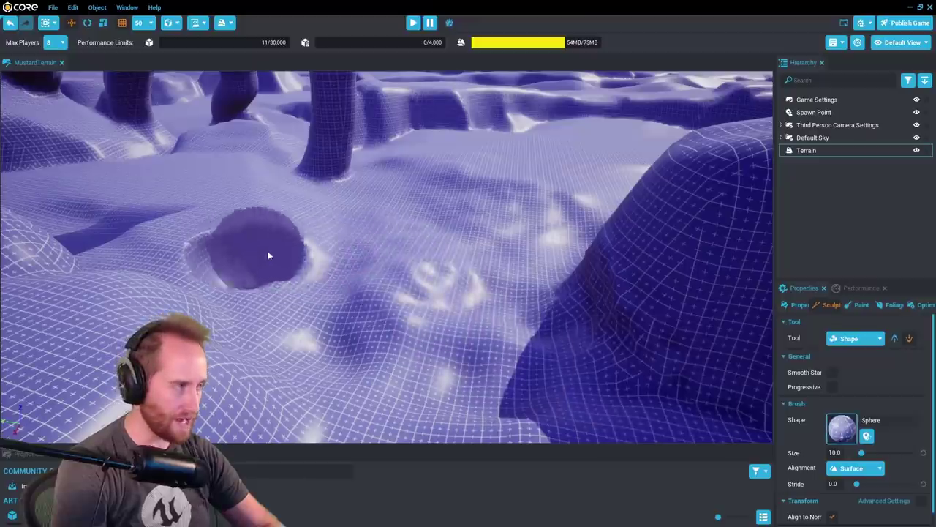
left_click_drag(393, 301, 264, 319)
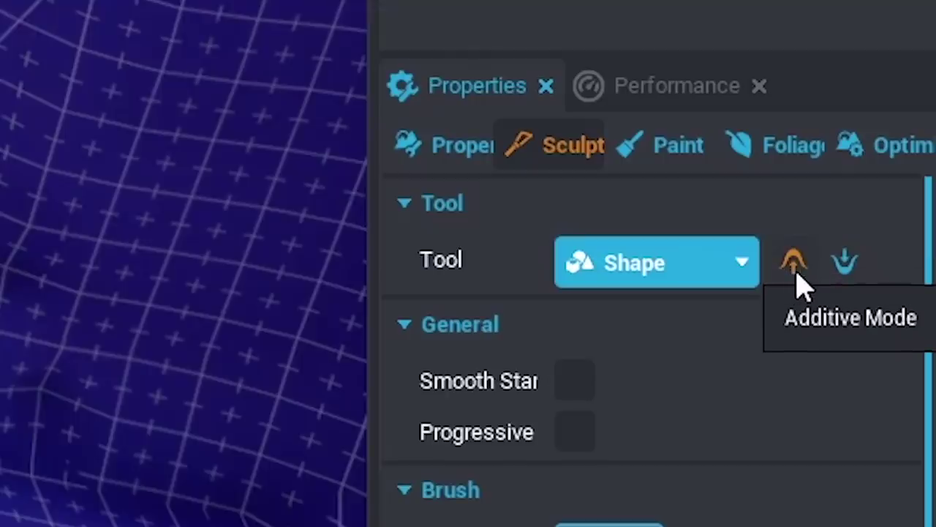
left_click_drag(335, 310, 455, 313)
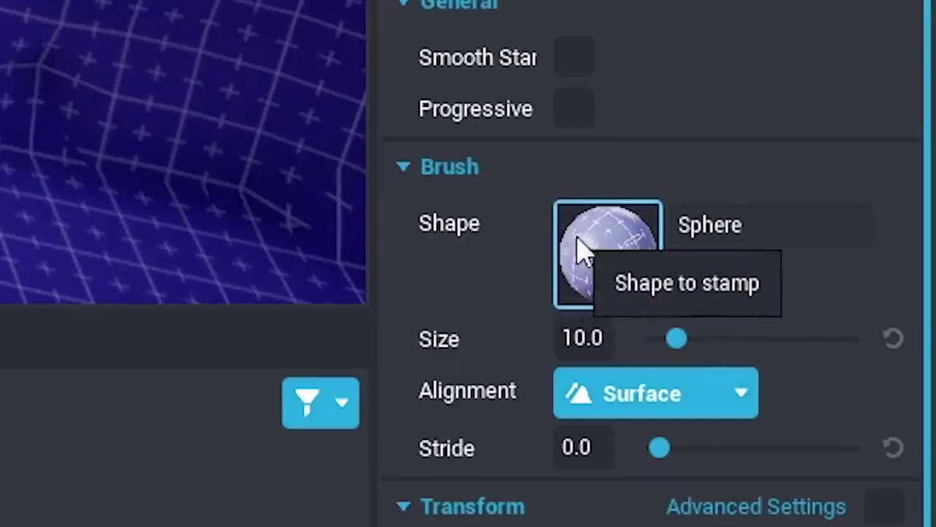
Browse the static meshes and choose Bone Human Skull Pile 02 as the shape to stamp
left_click(581, 253)
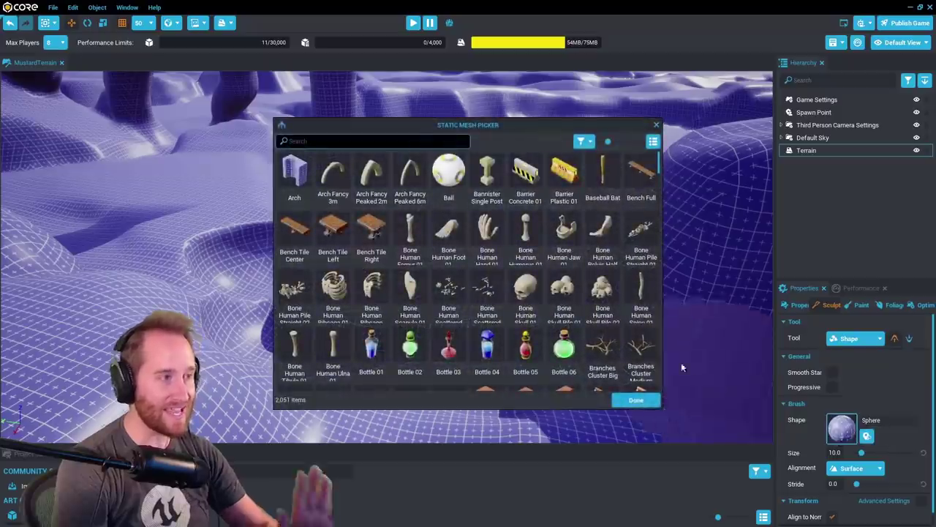
scroll(502, 266, "down", 10)
scroll(502, 266, "down", 5)
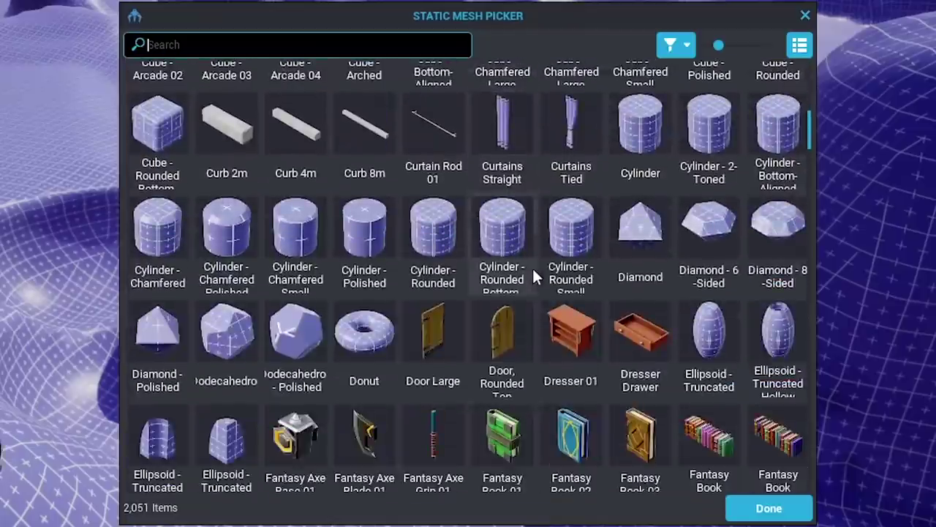
scroll(488, 236, "up", 3)
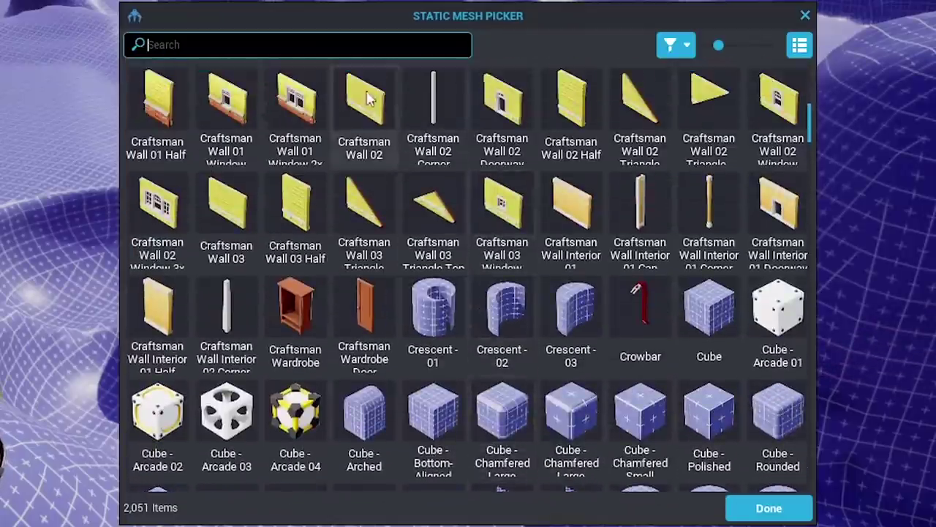
scroll(410, 214, "up", 10)
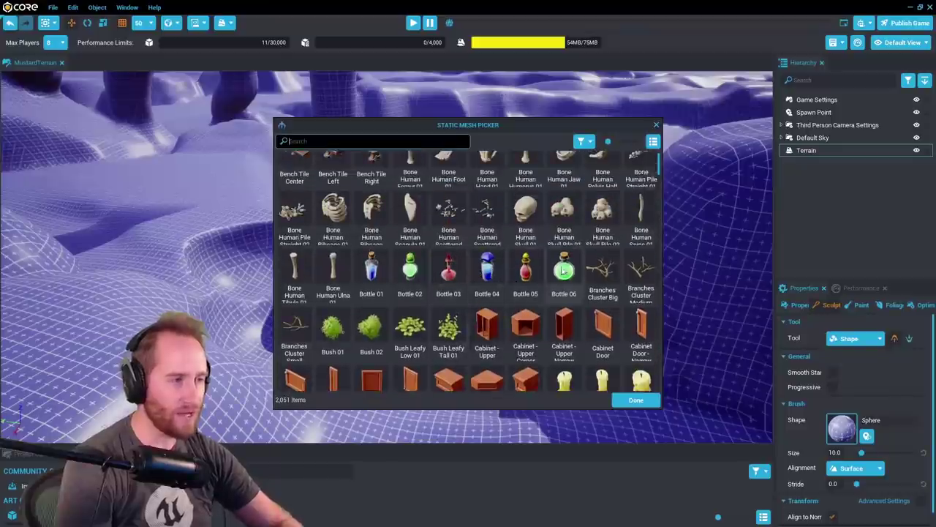
scroll(563, 270, "up", 2)
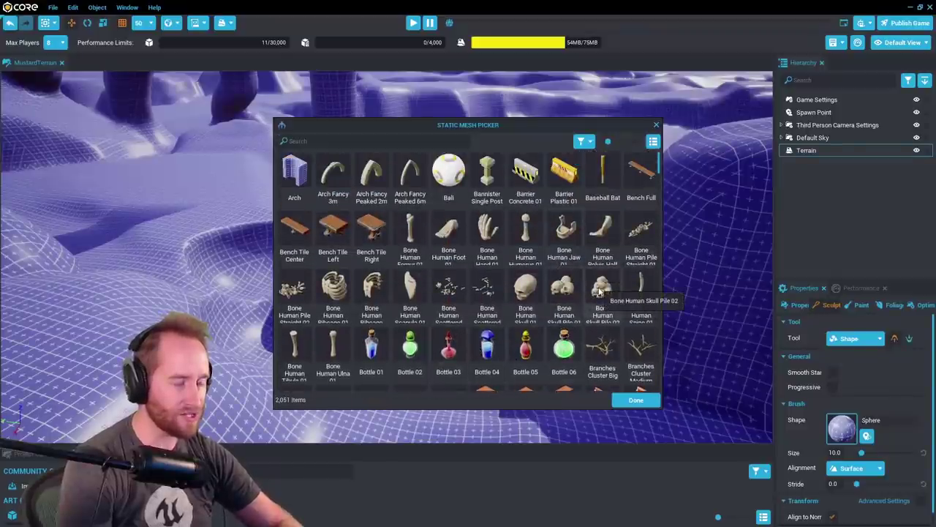
left_click(635, 401)
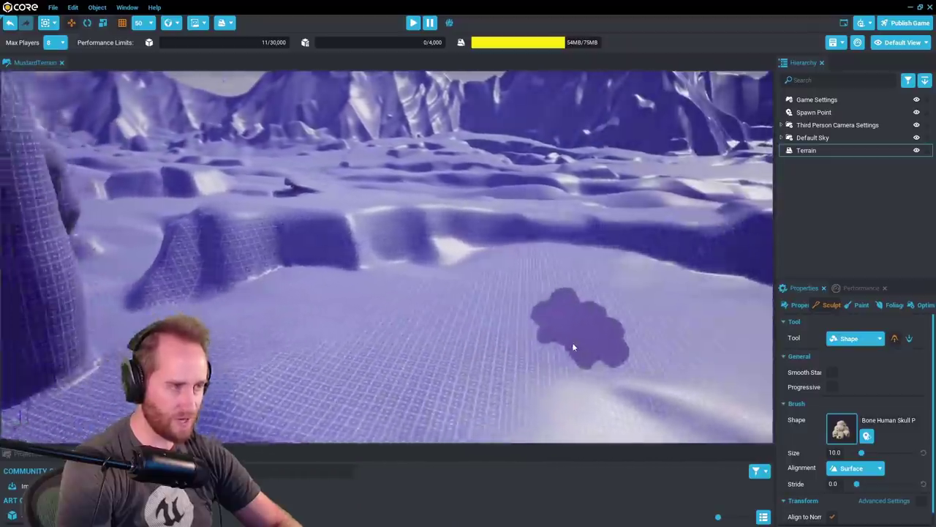
Stamp the skull pile on the flat ground at size 10, and stamp a giant one with a much larger brush size
left_click(564, 342)
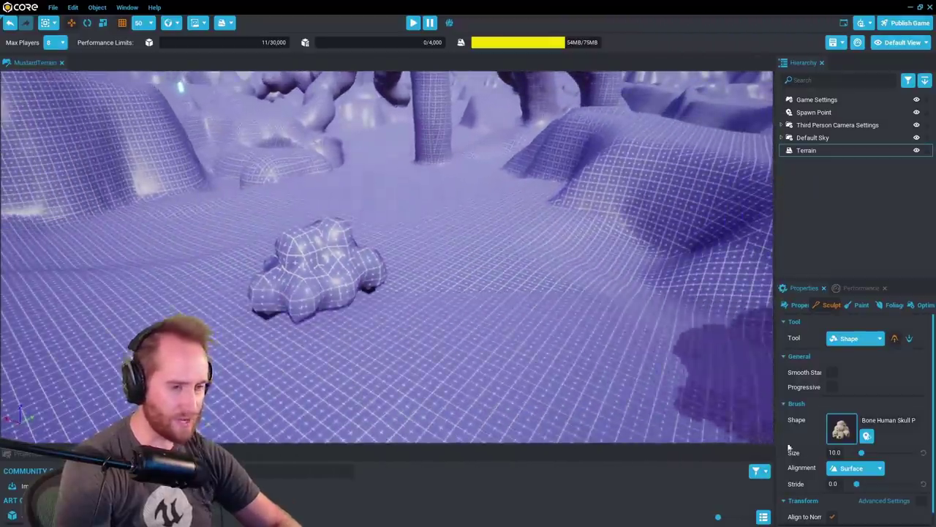
left_click_drag(861, 452, 909, 452)
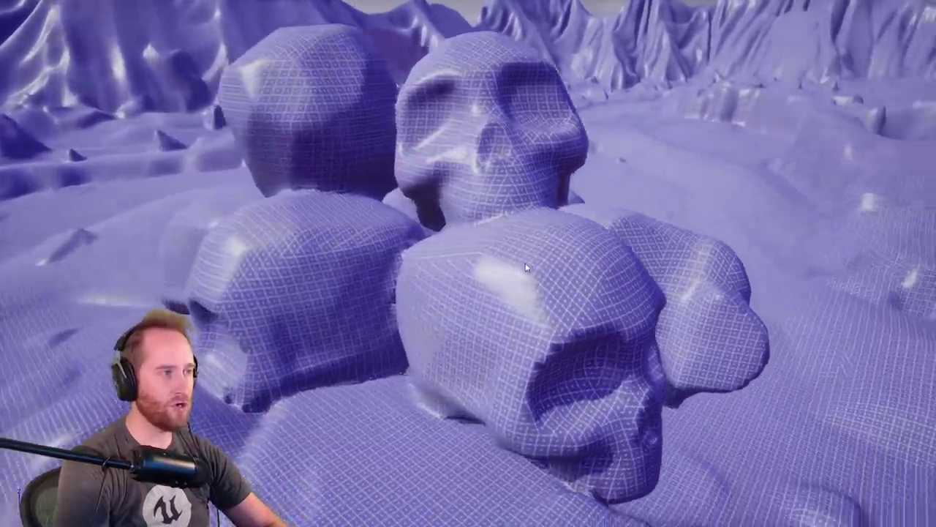
left_click_drag(525, 266, 420, 254, "alt")
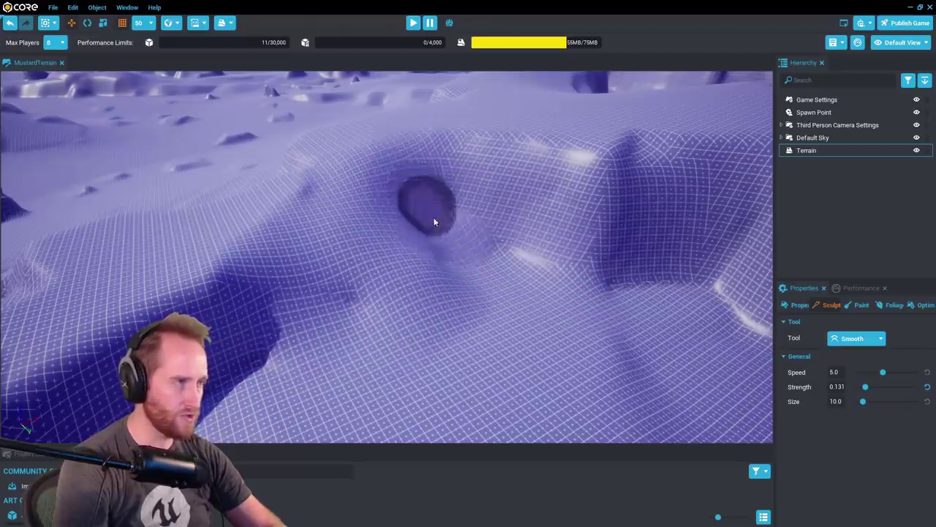
Smooth the rough ridges and slopes of the terrain with the Smooth tool at strength 0.131 and size 10
mouse_move(332, 374)
right_mouse_down()
mouse_move(242, 358)
mouse_move(365, 311)
right_mouse_up()
left_click_drag(365, 311, 358, 217)
mouse_move(438, 236)
left_mouse_down()
mouse_move(291, 374)
mouse_move(604, 248)
left_mouse_up()
right_click_drag(604, 248, 292, 197)
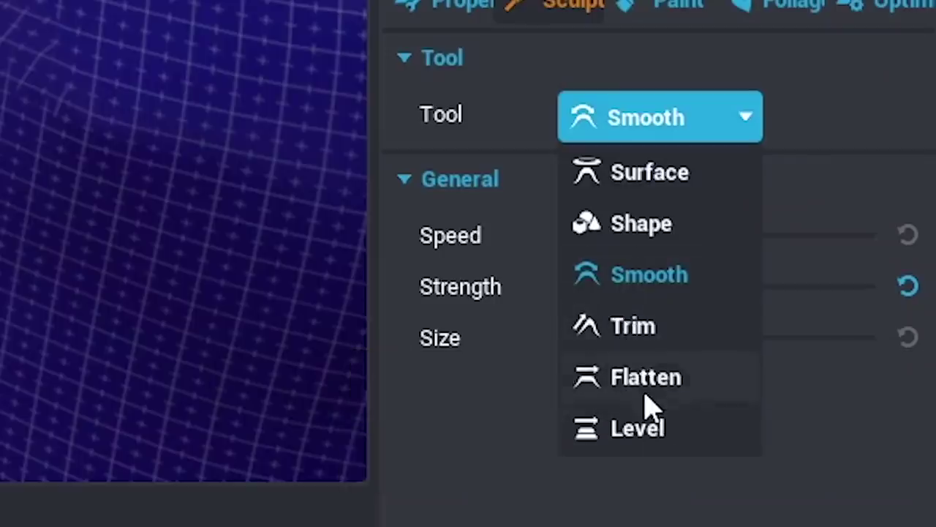
Flatten the bumpy ground near the giant skulls with the Flatten tool in destructive mode at strength 1.0
left_click(852, 416)
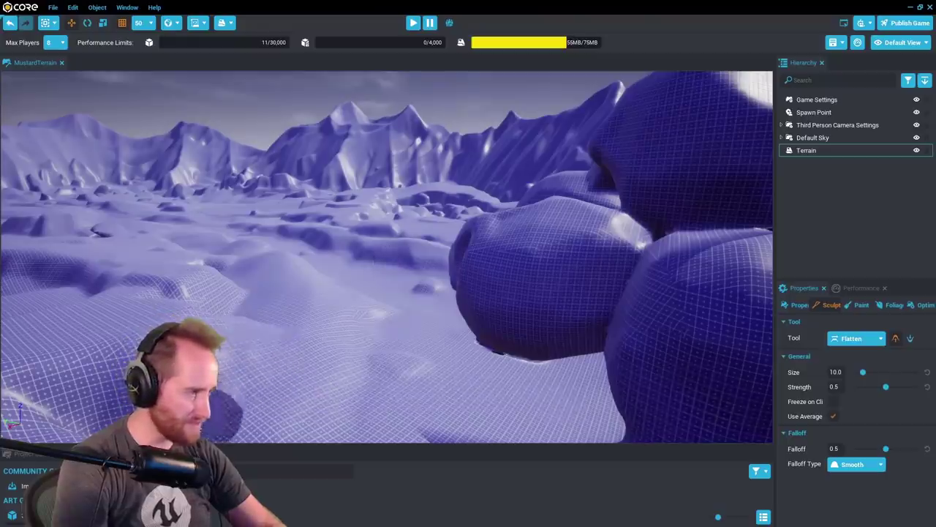
right_click_drag(229, 308, 321, 327)
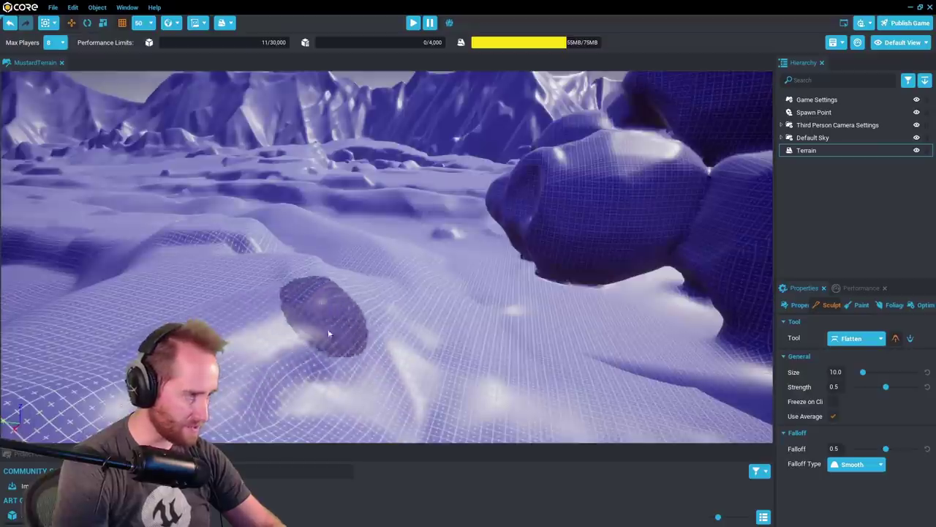
mouse_move(328, 349)
right_mouse_down()
mouse_move(242, 357)
mouse_move(344, 343)
mouse_move(303, 365)
right_mouse_up()
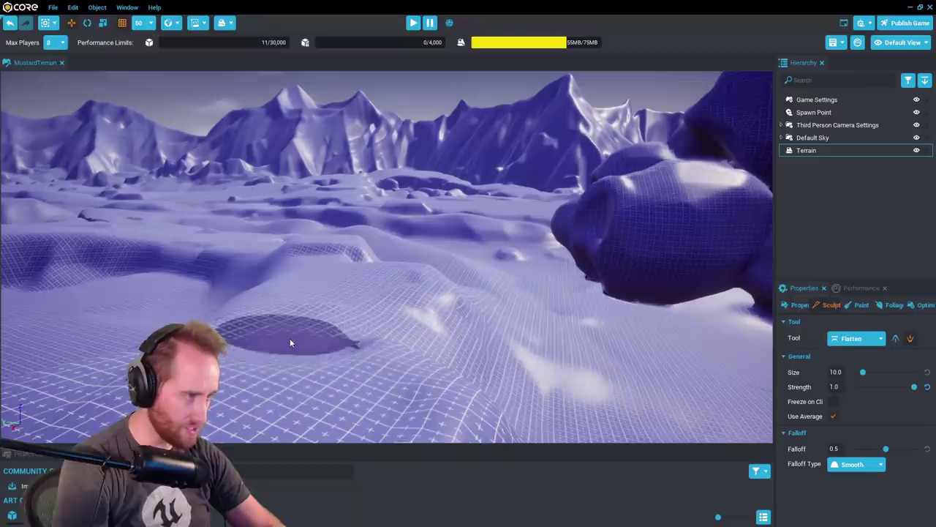
left_click_drag(290, 342, 354, 362)
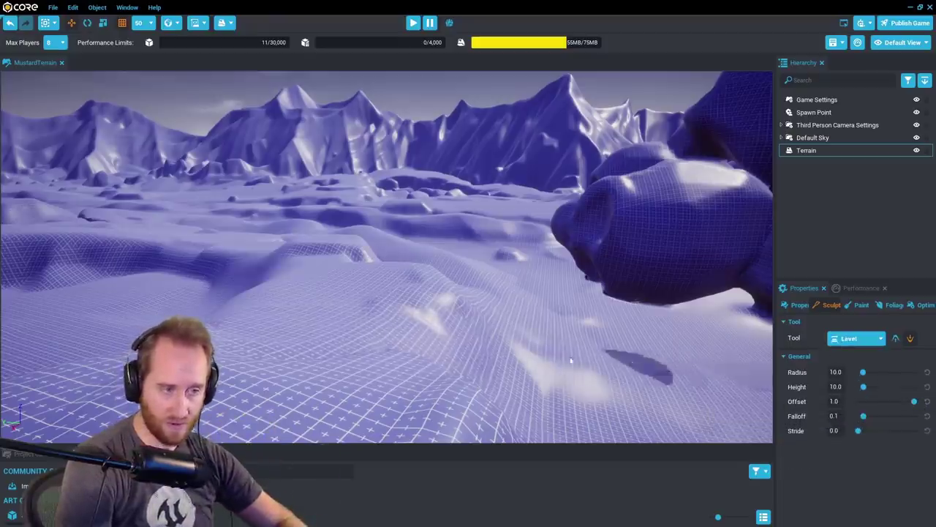
Carve trenches and stepped caverns into the hilly ground with the Level tool in destructive mode at radius 10 and height 10
mouse_move(407, 343)
right_mouse_down()
mouse_move(415, 260)
mouse_move(446, 256)
mouse_move(417, 253)
right_mouse_up()
left_click_drag(433, 256, 273, 344)
mouse_move(273, 344)
right_mouse_down()
mouse_move(280, 163)
mouse_move(325, 197)
right_mouse_up()
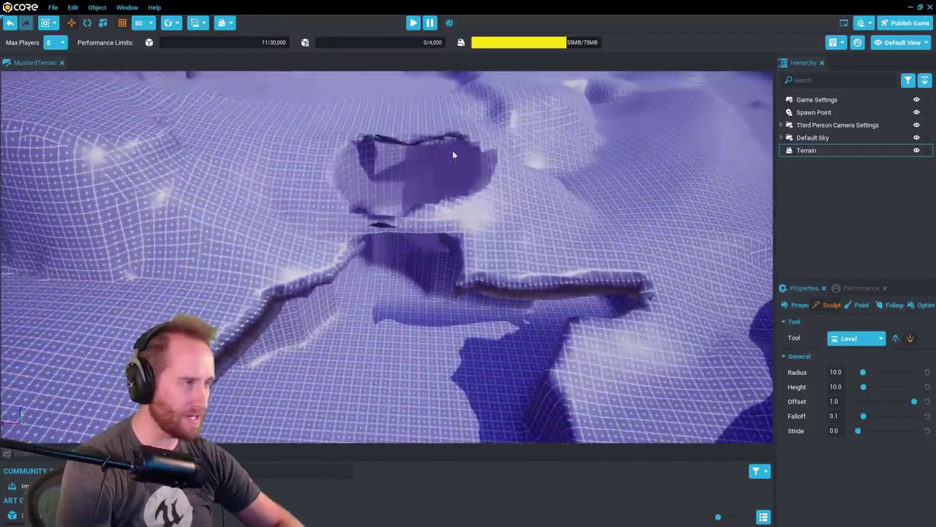
left_click_drag(360, 205, 502, 313)
mouse_move(501, 313)
right_mouse_down()
mouse_move(344, 331)
mouse_move(213, 325)
mouse_move(399, 272)
right_mouse_up()
left_click_drag(400, 271, 404, 297)
right_click_drag(404, 297, 417, 196)
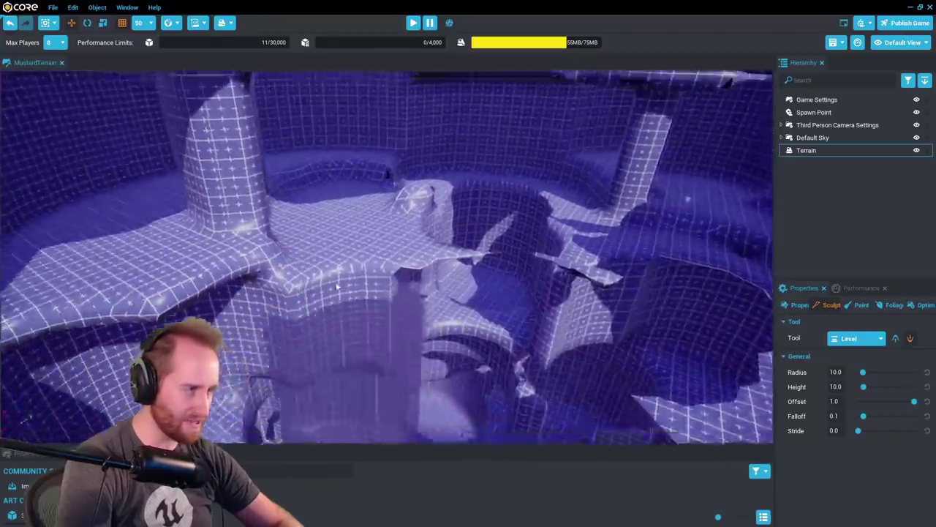
left_click_drag(417, 196, 320, 307)
mouse_move(318, 307)
right_mouse_down()
mouse_move(432, 349)
mouse_move(303, 362)
mouse_move(595, 288)
mouse_move(474, 348)
mouse_move(419, 354)
mouse_move(441, 364)
mouse_move(416, 351)
right_mouse_up()
scroll(303, 362, "down", 5)
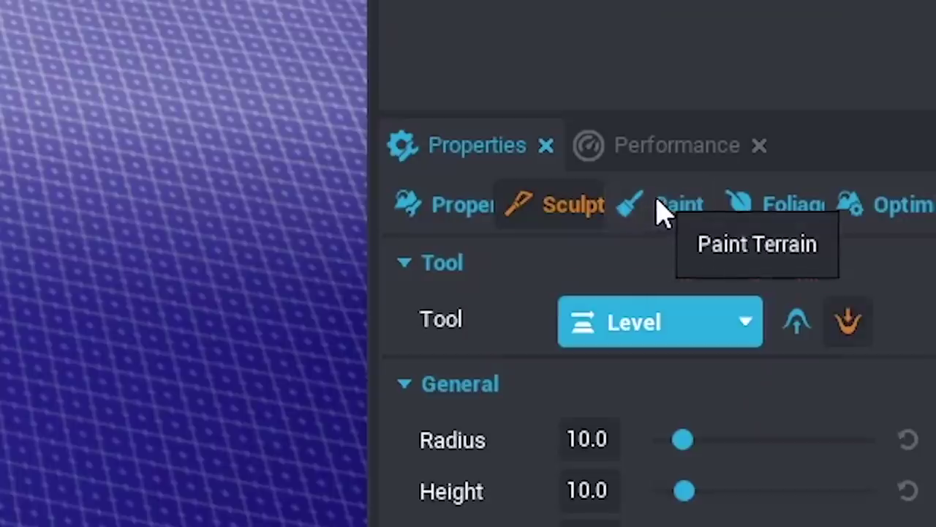
Switch to terrain painting and examine the grass and rock textures on the flat ground and steep cliffs
left_click(857, 305)
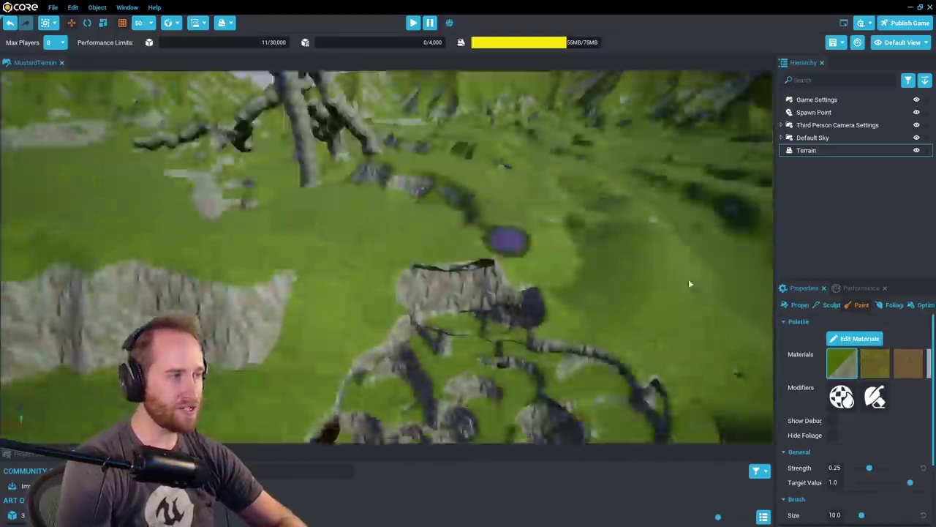
right_click_drag(688, 279, 579, 284)
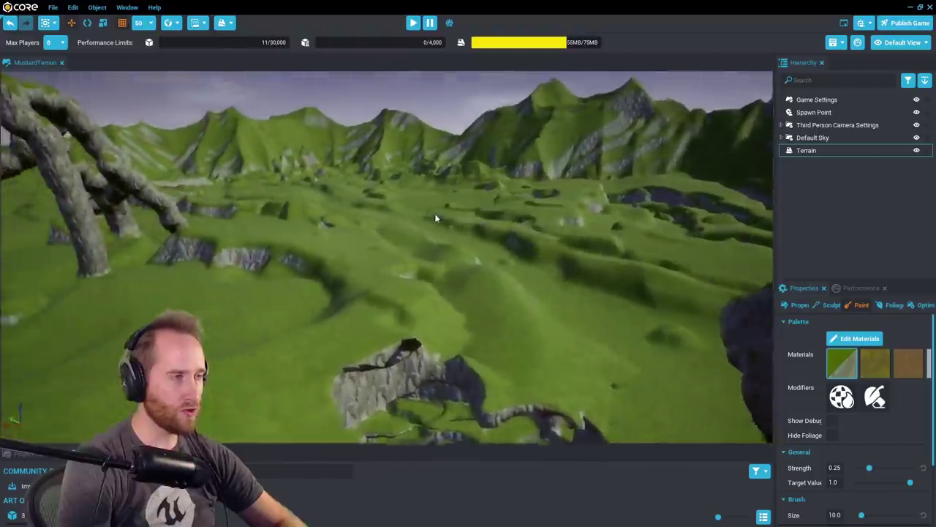
mouse_move(436, 218)
right_mouse_down()
mouse_move(226, 213)
mouse_move(140, 251)
mouse_move(113, 250)
right_mouse_up()
right_click_drag(412, 179, 307, 138)
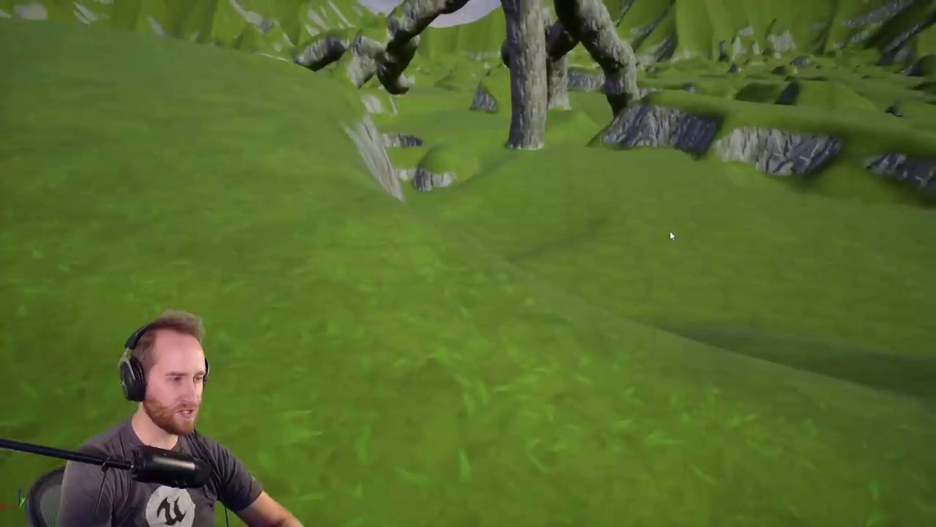
right_click_drag(670, 232, 190, 198)
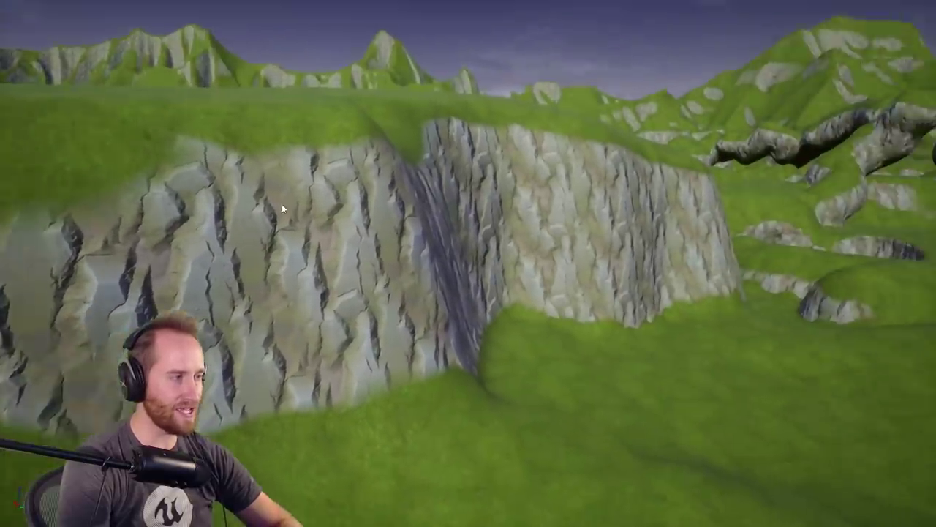
right_click_drag(283, 209, 634, 155)
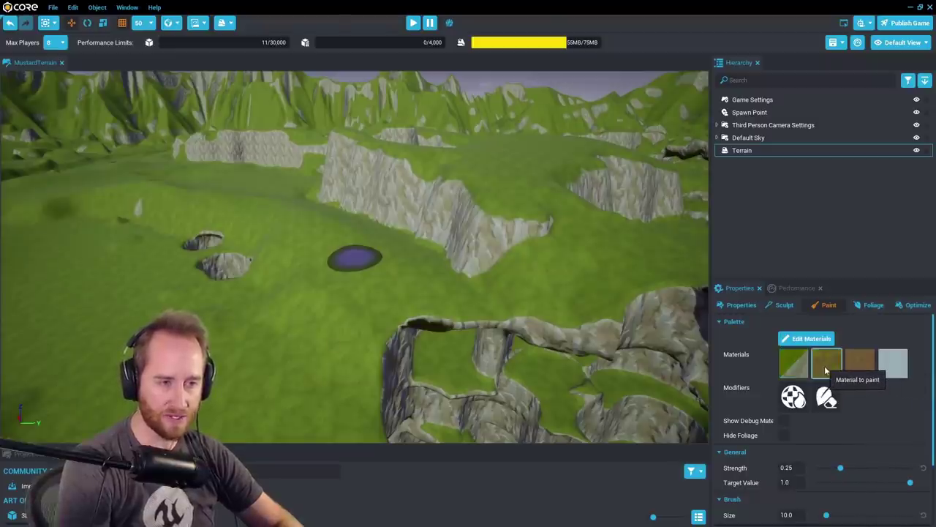
Paint scattered patches of the second, leaf-littered material on the grass at strength 0.25 and size 10
mouse_move(409, 293)
right_mouse_down()
mouse_move(353, 330)
mouse_move(422, 245)
right_mouse_up()
key("w")
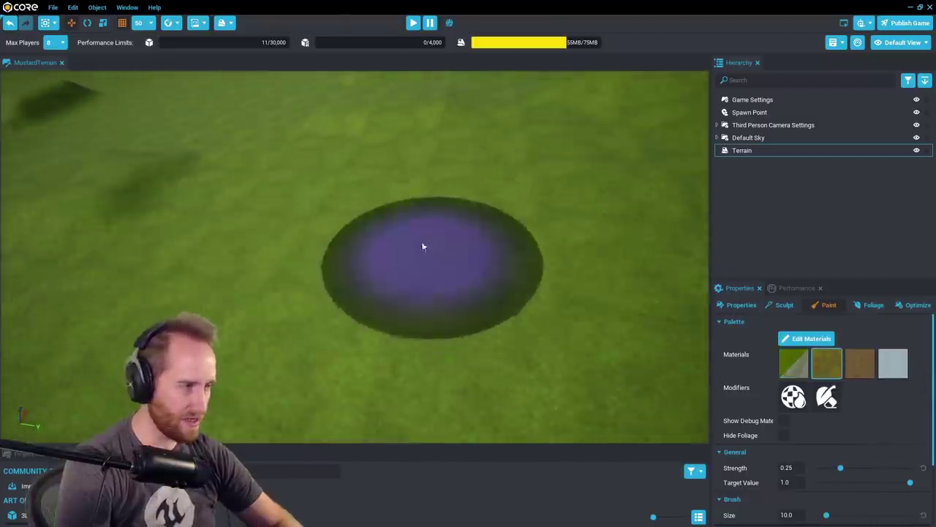
mouse_move(343, 265)
left_mouse_down()
mouse_move(436, 276)
mouse_move(503, 191)
left_mouse_up()
scroll(431, 382, "up", 5)
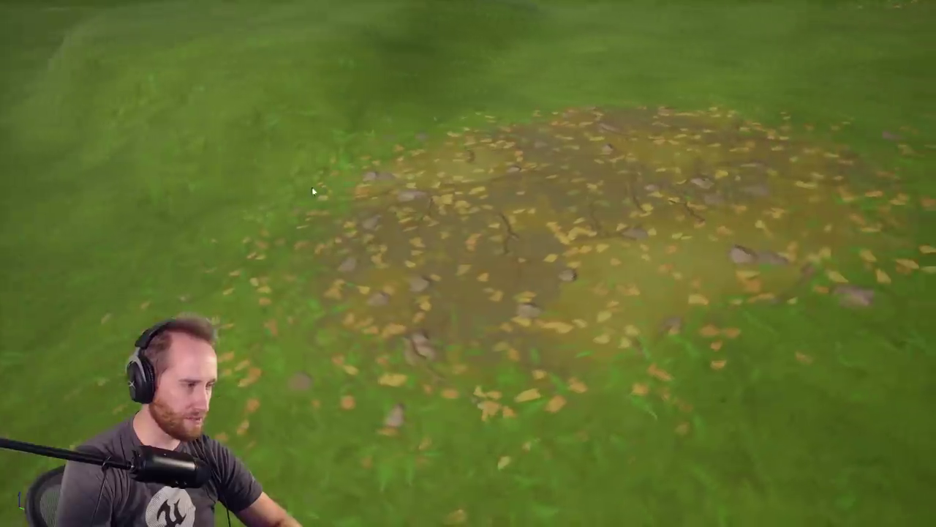
right_click_drag(312, 187, 388, 210)
right_click_drag(503, 256, 510, 251)
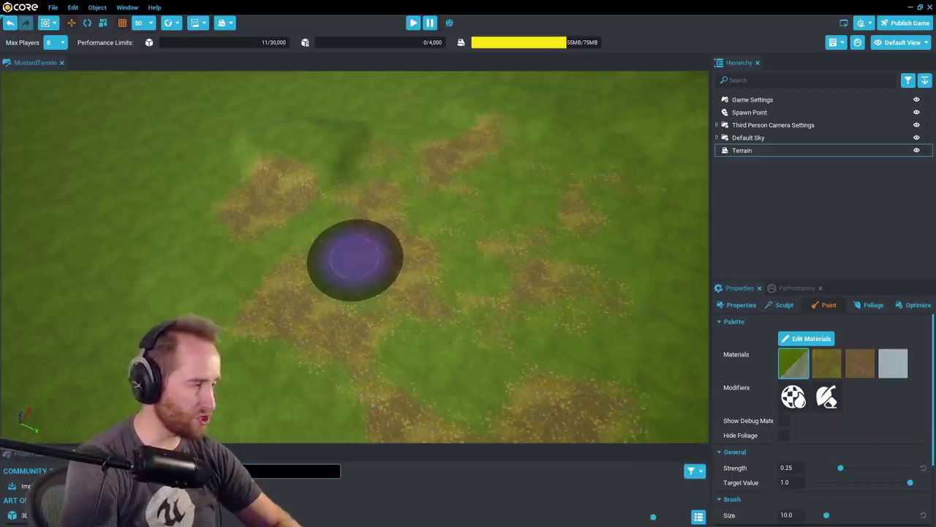
Find Tree Oak 01 in the Core content and place it among the leaf-littered patches
left_click_drag(236, 445, 236, 336)
scroll(326, 425, "down", 10)
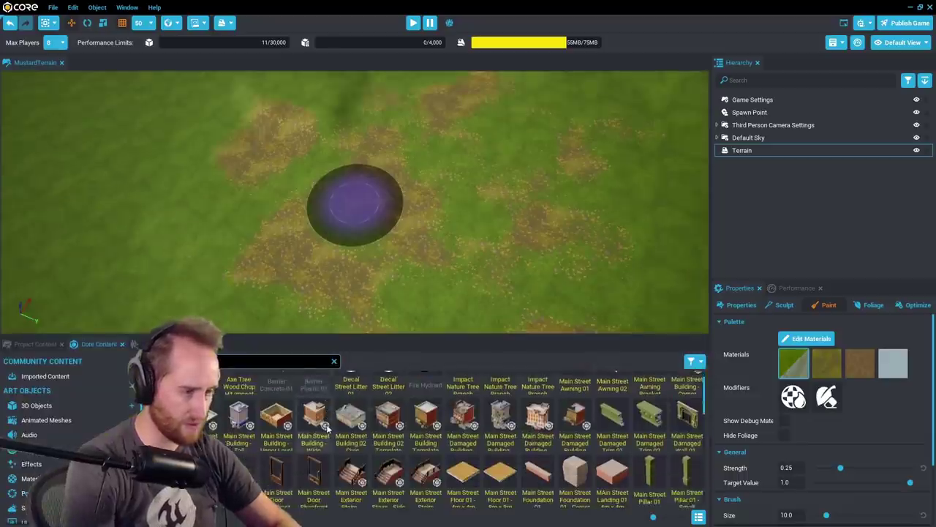
scroll(329, 445, "down", 2)
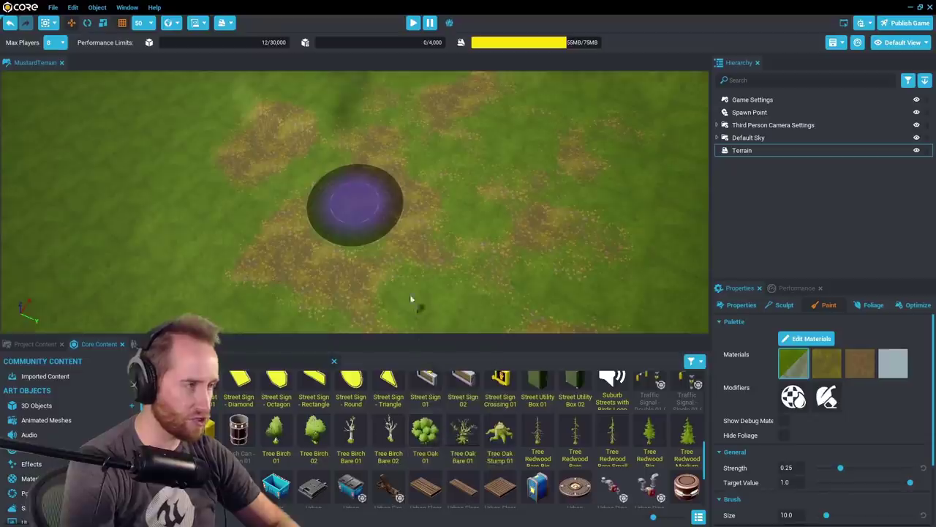
left_click_drag(410, 296, 355, 201)
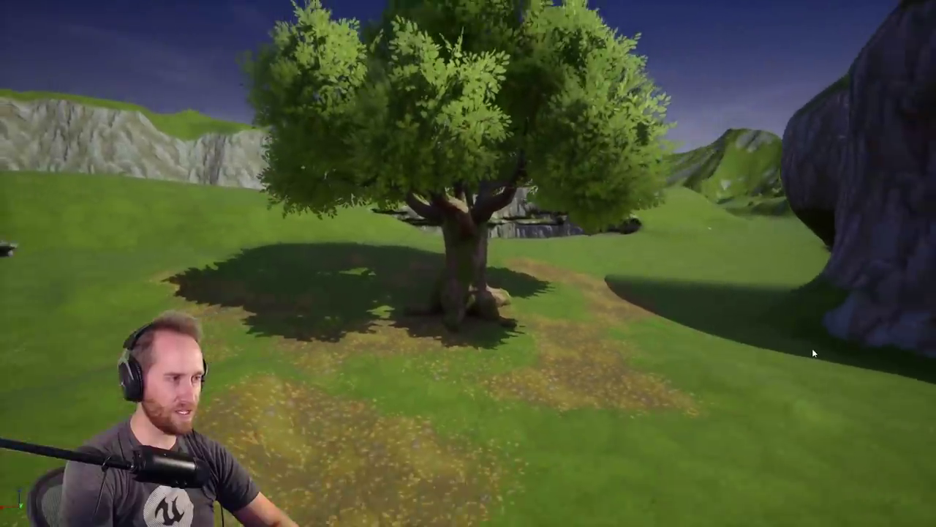
right_click_drag(812, 349, 95, 190)
key("w")
key("s")
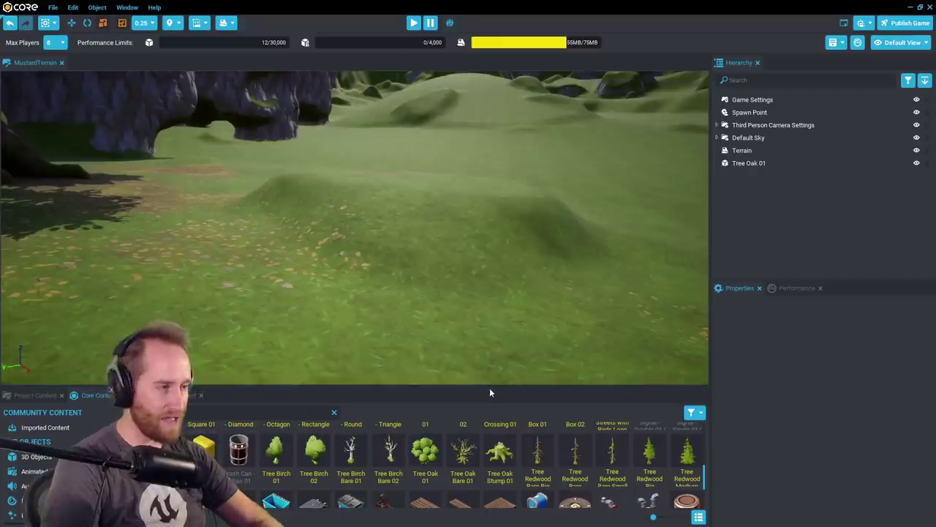
Search the Core content for wall pieces and place Fantasy Castle Stairs Spiral Wall 01 - Small near the oak
left_click_drag(491, 385, 491, 316)
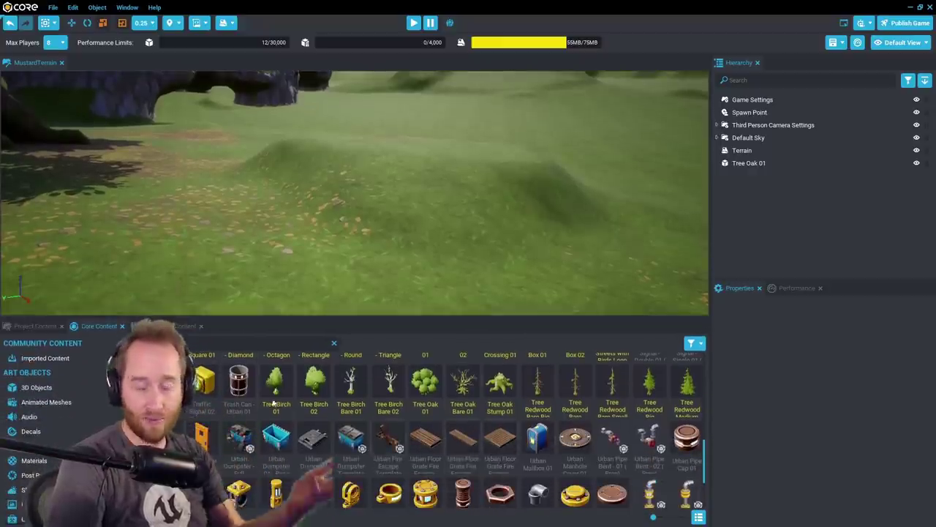
type("w")
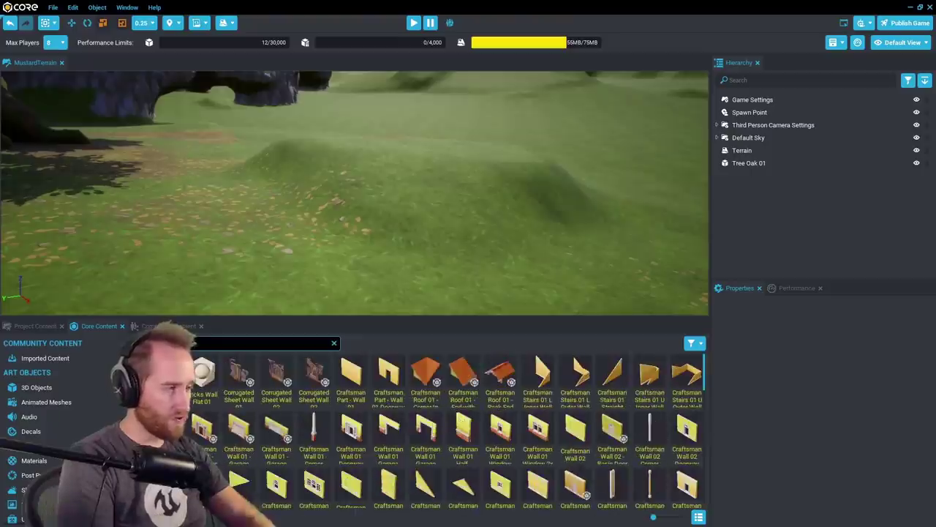
scroll(424, 442, "down", 5)
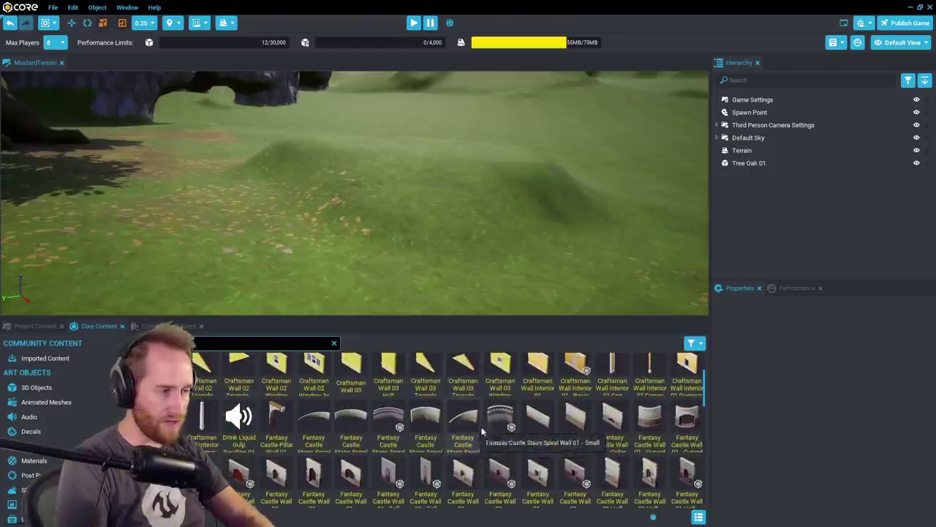
left_click_drag(501, 417, 355, 191)
right_click_drag(356, 191, 62, 136)
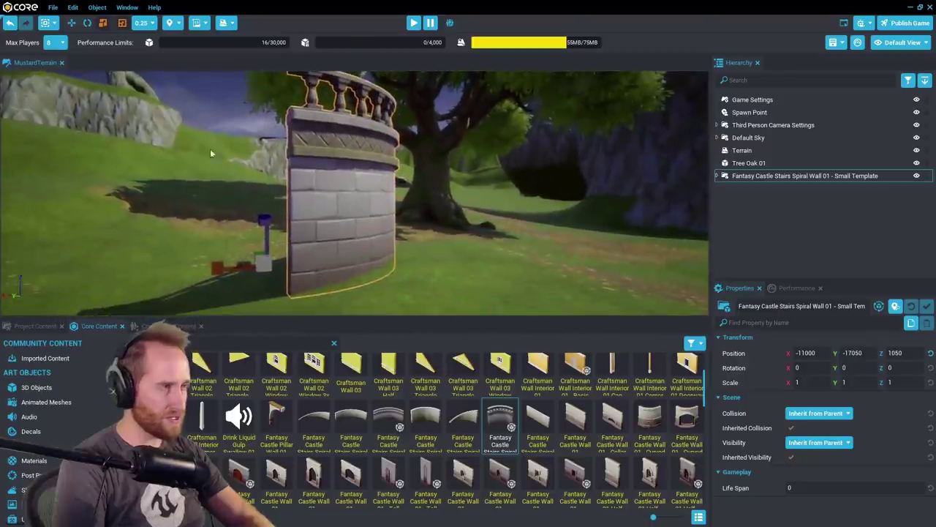
Delete the spiral castle wall from the scene and return to painting the terrain
left_click(334, 185)
key("Delete")
right_click_drag(335, 185, 440, 265)
left_click_drag(439, 317, 440, 401)
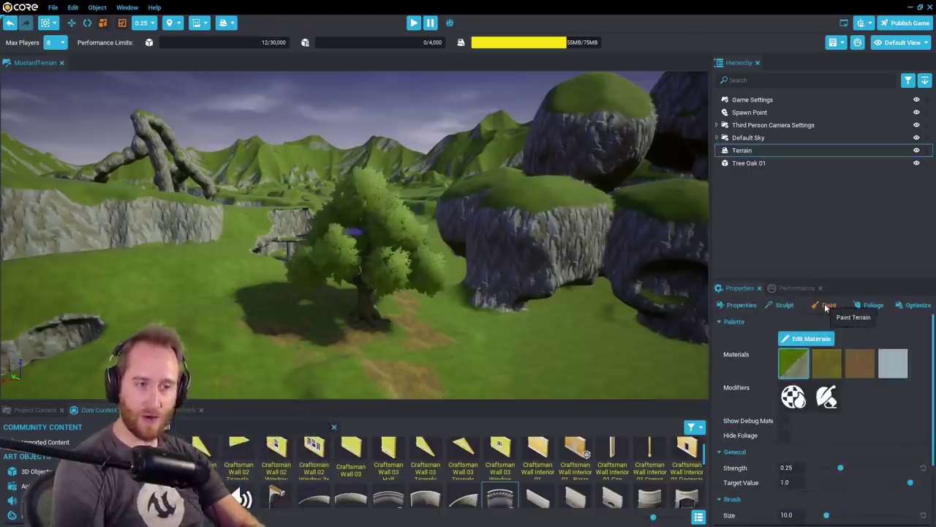
Paint a patch of the third, brown dirt material on the grass near the oak at strength 0.25 and size 10
mouse_move(542, 368)
right_mouse_down()
mouse_move(484, 413)
mouse_move(431, 392)
right_mouse_up()
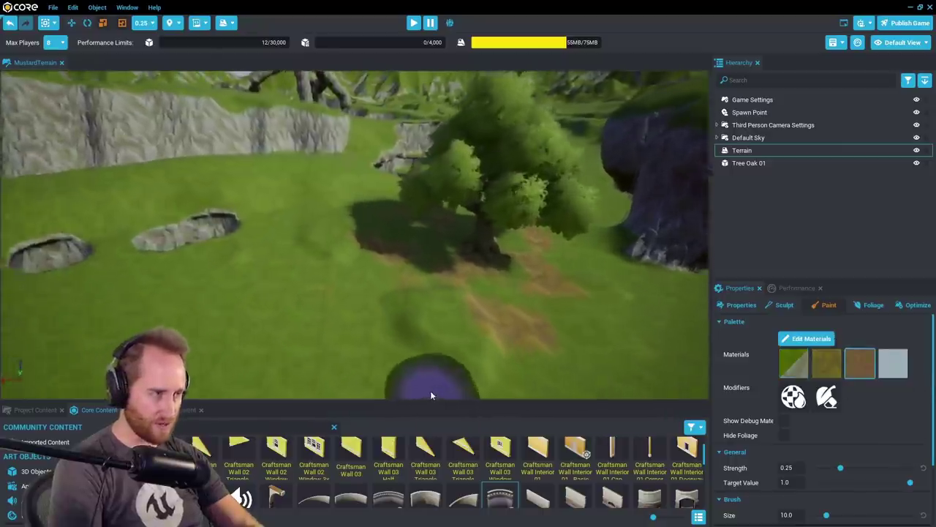
left_click_drag(352, 359, 410, 350)
mouse_move(407, 344)
right_mouse_down()
mouse_move(365, 328)
mouse_move(371, 354)
right_mouse_up()
key("w")
left_click_drag(538, 221, 570, 246)
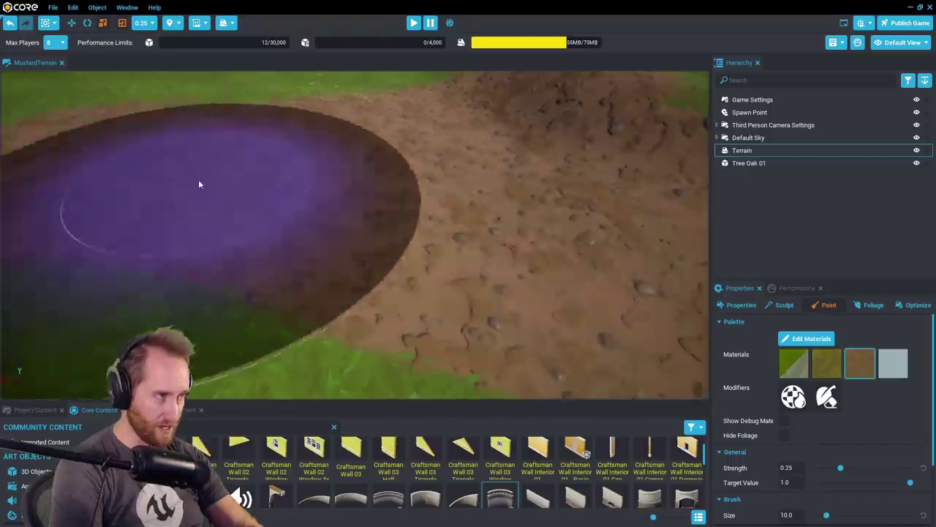
Paint a broad patch of the fourth, white snow material beside the dirt patch
left_click(890, 375)
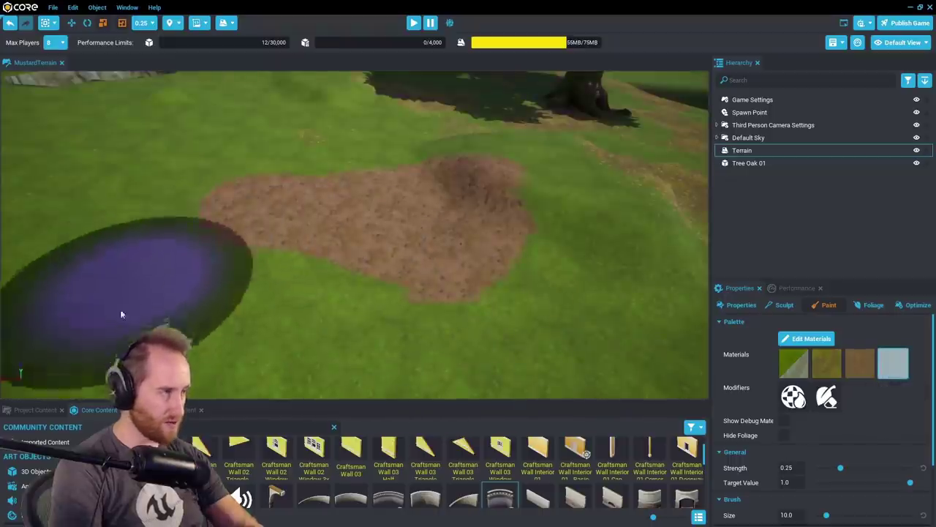
left_click_drag(122, 314, 266, 372)
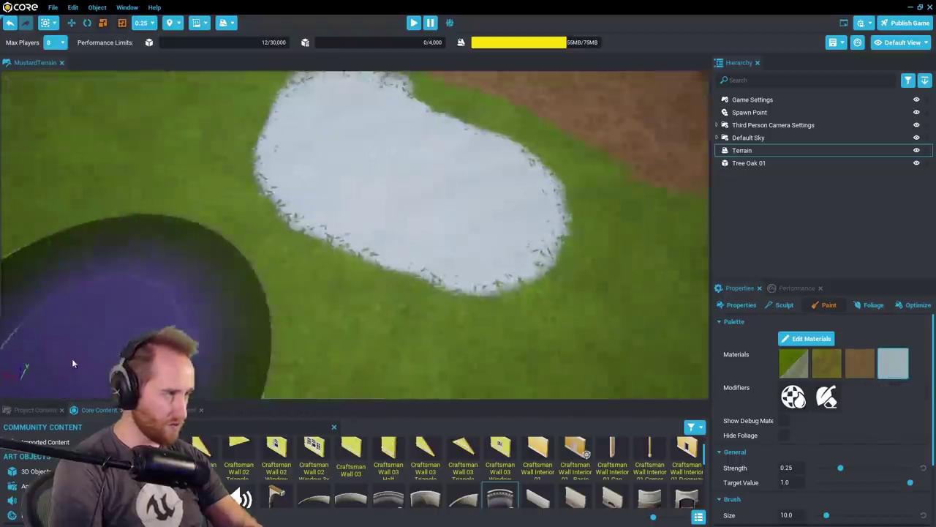
right_click_drag(73, 364, 15, 357)
left_click_drag(268, 275, 477, 283)
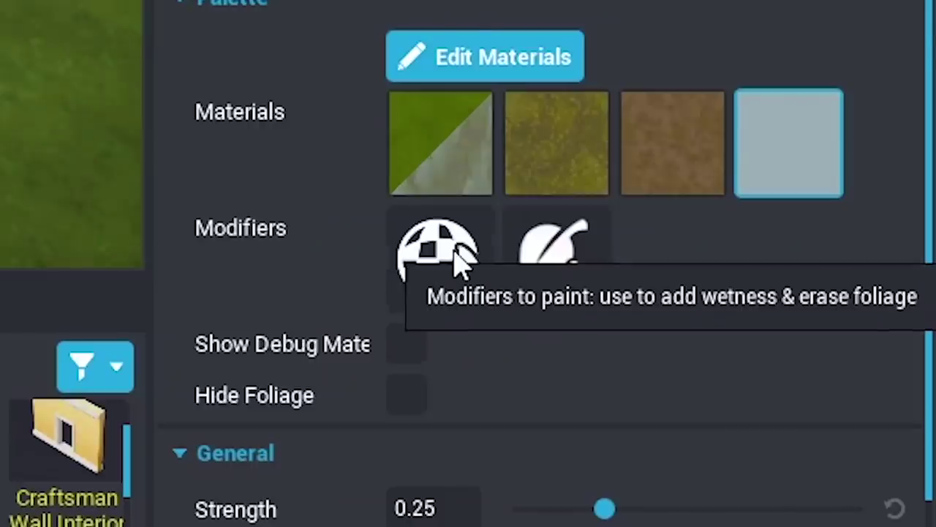
Paint the wetness modifier over the snow, dirt and nearby grass at strength 0.25
left_click(457, 260)
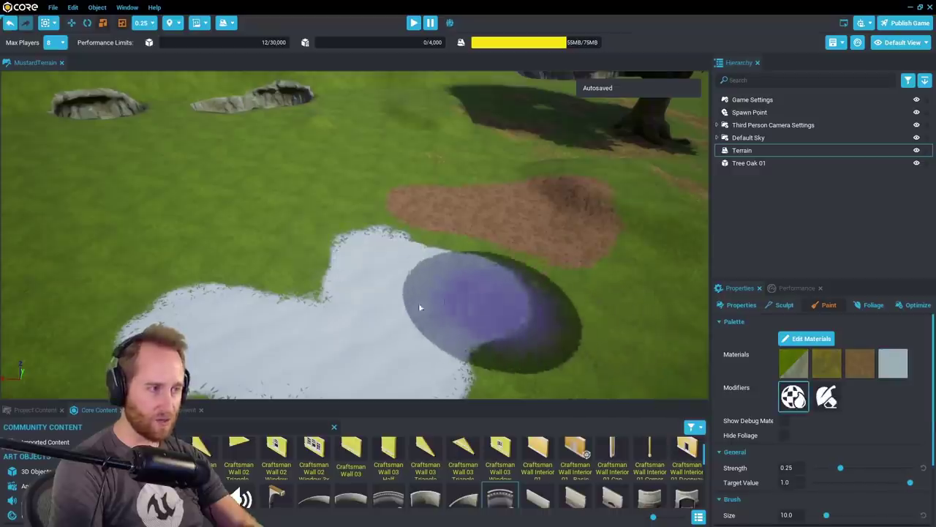
mouse_move(316, 323)
left_mouse_down()
mouse_move(412, 291)
mouse_move(560, 367)
left_mouse_up()
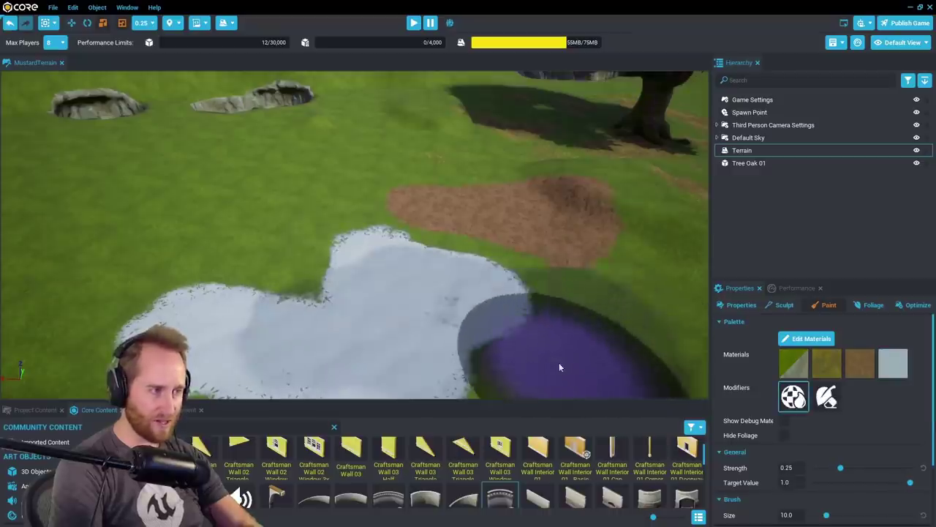
scroll(566, 234, "up", 5)
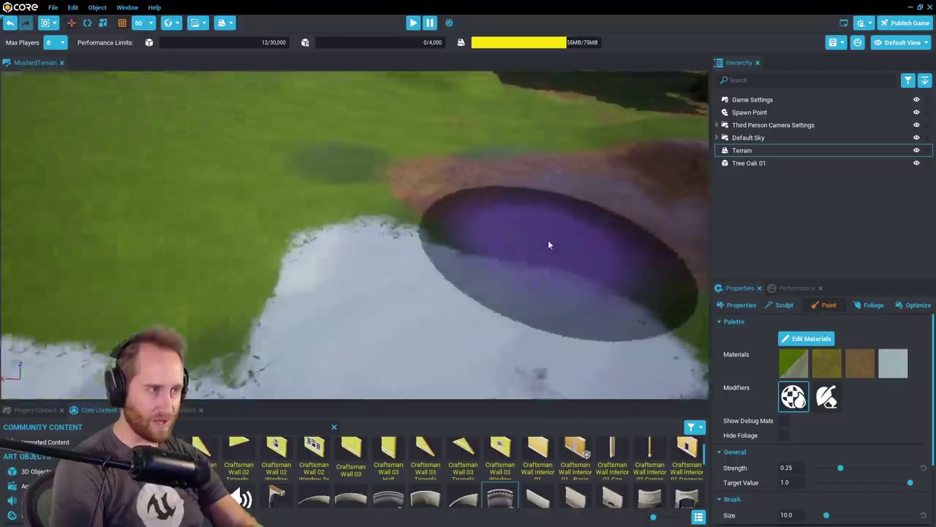
key("F11")
mouse_move(765, 265)
right_mouse_down()
mouse_move(877, 294)
mouse_move(864, 307)
mouse_move(752, 313)
mouse_move(691, 300)
right_mouse_up()
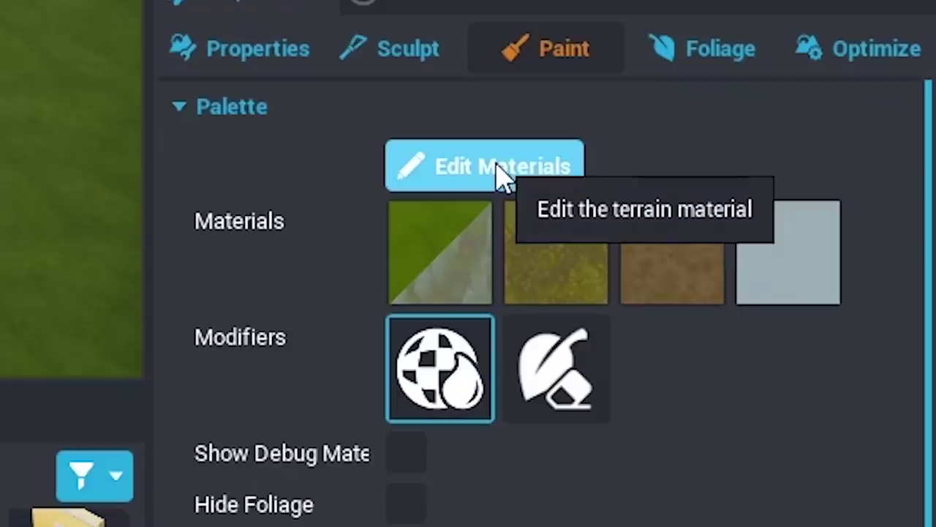
Set the base of Material3 in the terrain material to Stained Glass 01 and paint a patch of it on the grass
left_click(805, 340)
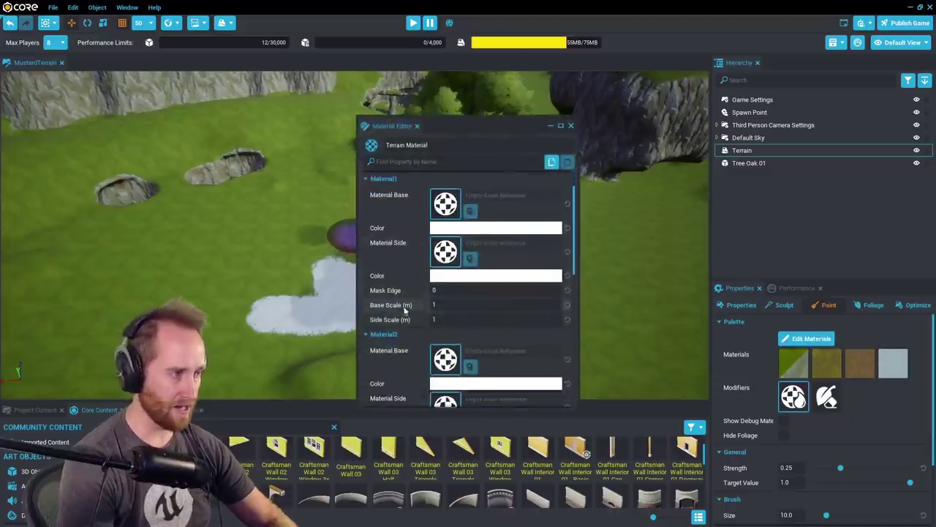
scroll(404, 329, "down", 3)
scroll(403, 345, "up", 4)
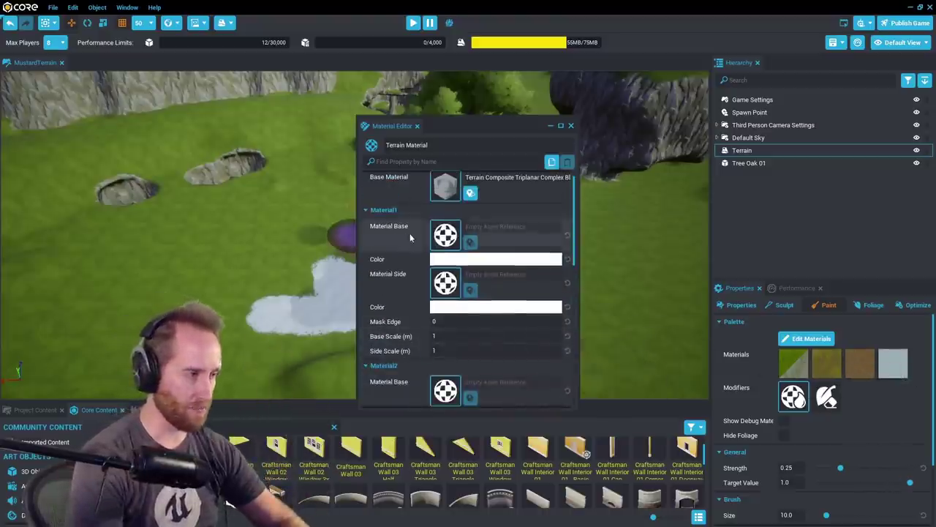
scroll(461, 356, "down", 3)
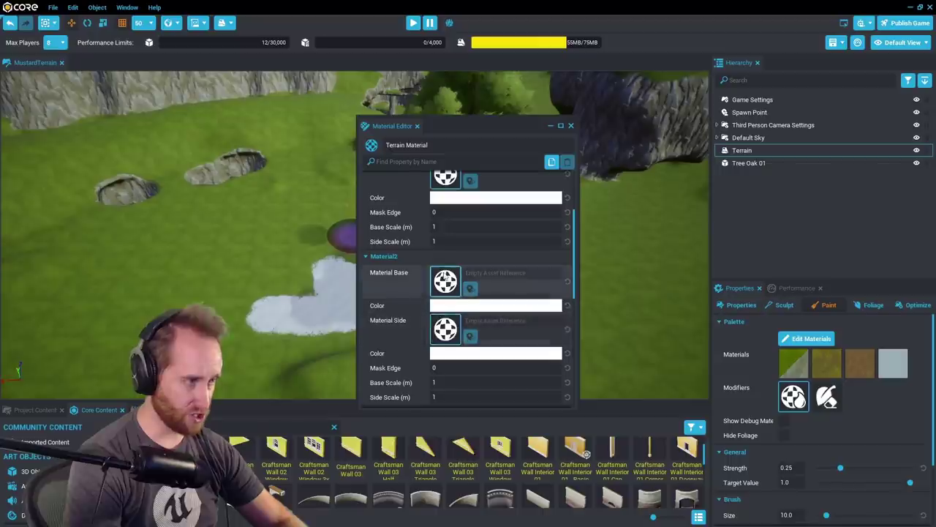
left_click(447, 285)
scroll(419, 273, "down", 5)
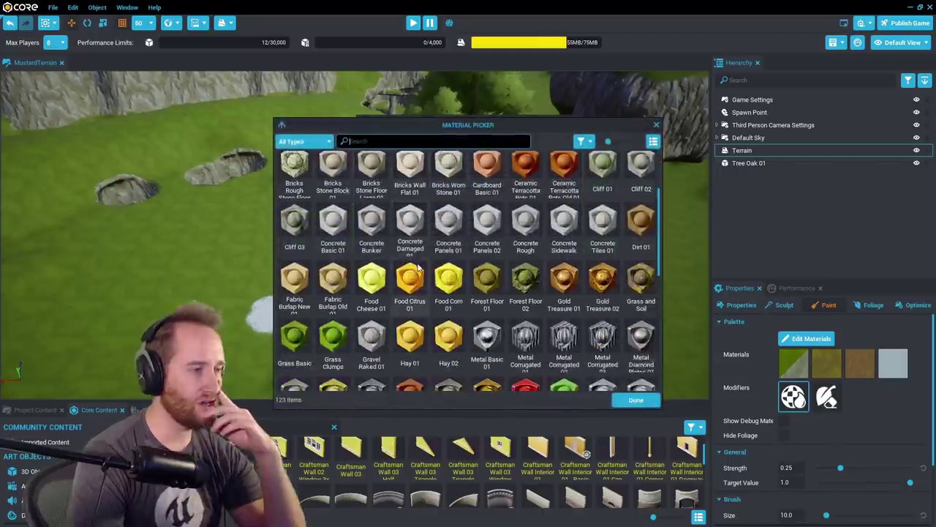
scroll(419, 273, "down", 3)
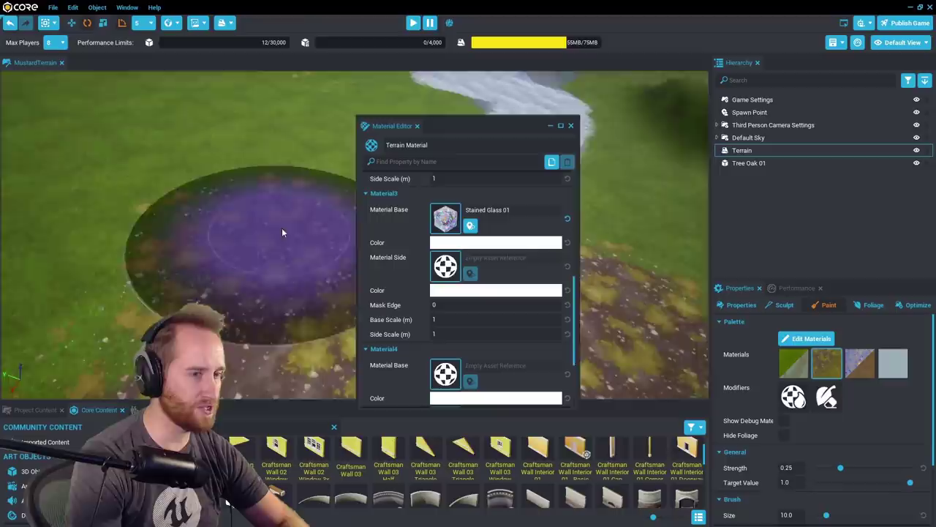
right_click_drag(283, 229, 220, 212)
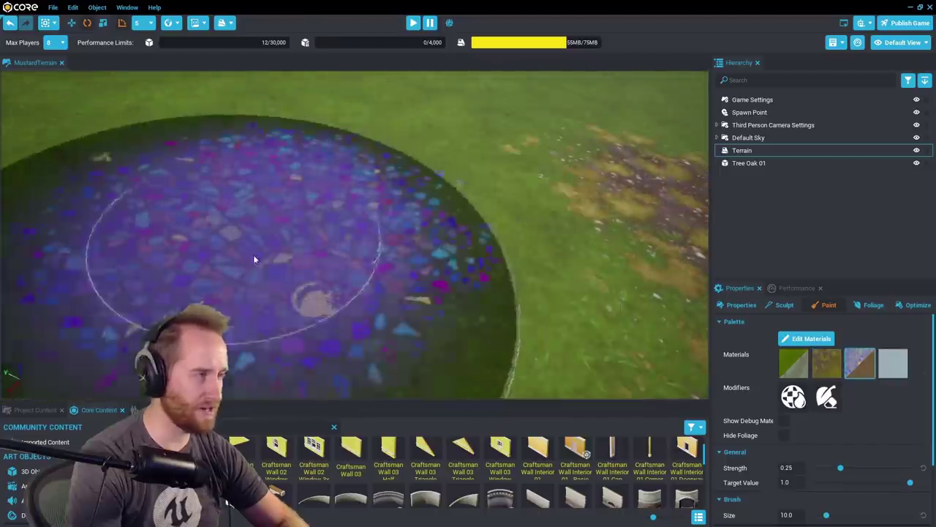
Paint more of the stained glass material across the grass around the rocks and beside the brown dirt patch
mouse_move(253, 254)
left_mouse_down()
mouse_move(500, 151)
mouse_move(188, 136)
mouse_move(292, 251)
mouse_move(373, 246)
left_mouse_up()
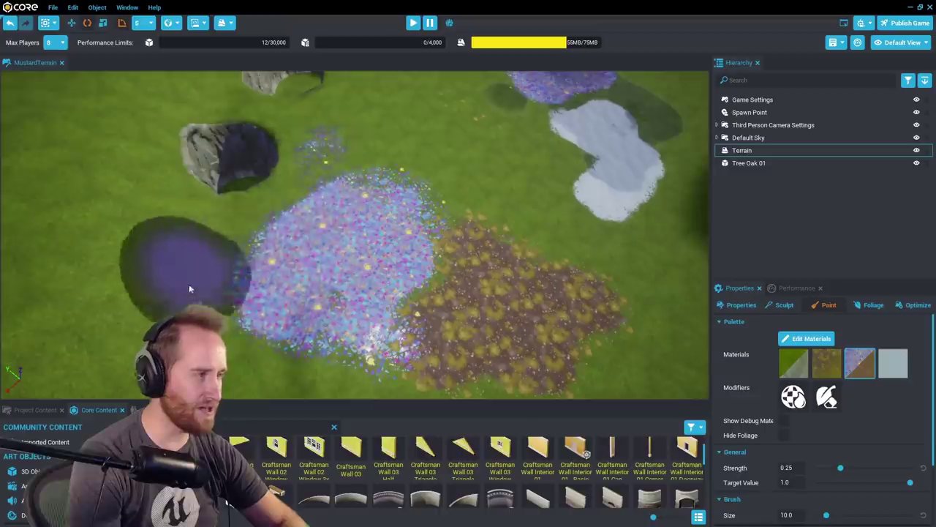
left_click_drag(188, 288, 340, 334)
left_click_drag(383, 128, 370, 175)
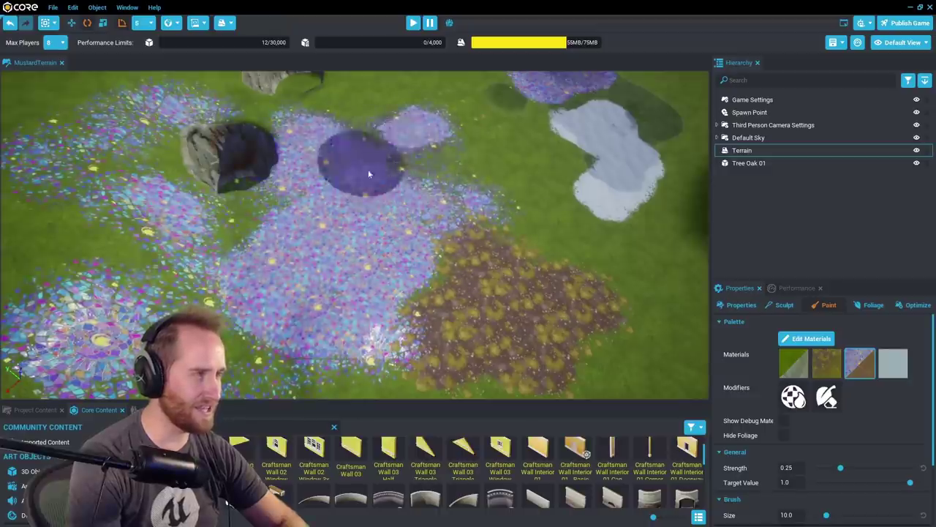
Add the Grass Tall mesh as terrain foliage on Material 1
mouse_move(392, 193)
right_mouse_down()
mouse_move(48, 100)
mouse_move(69, 140)
right_mouse_up()
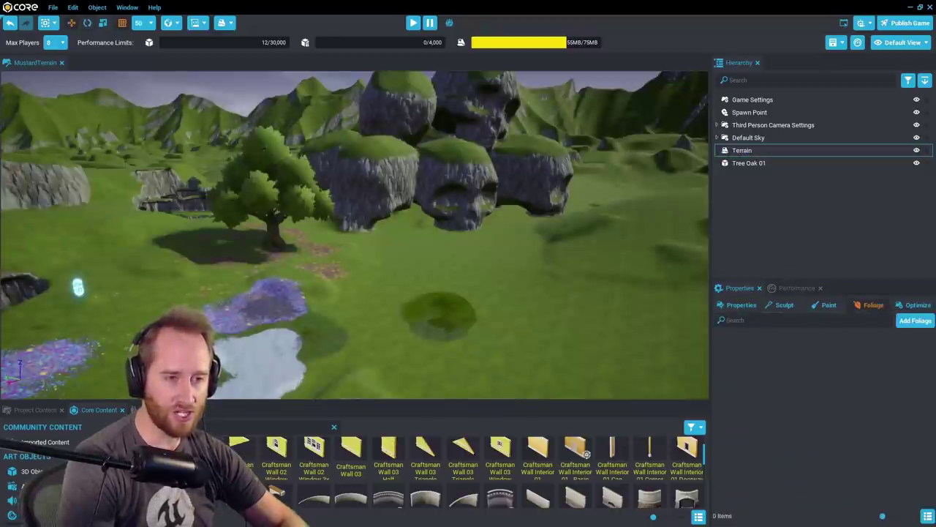
left_click(911, 321)
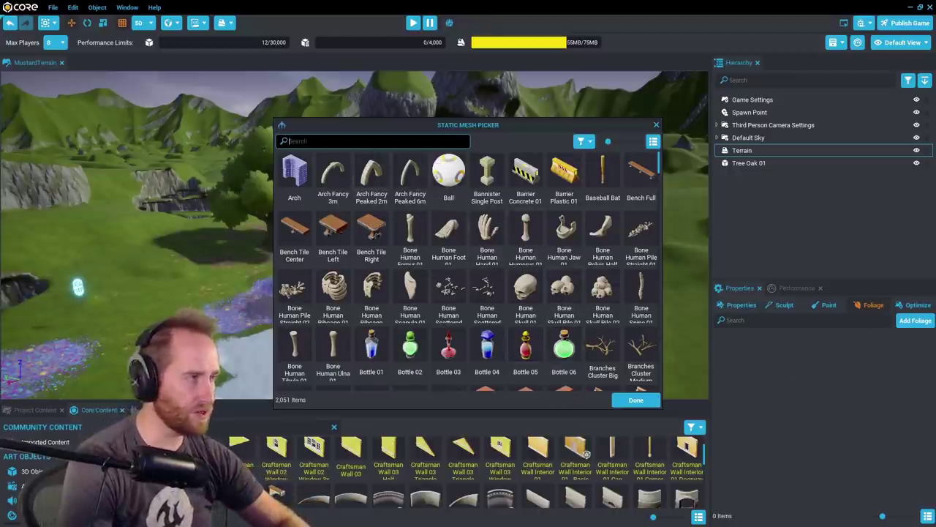
type("gra")
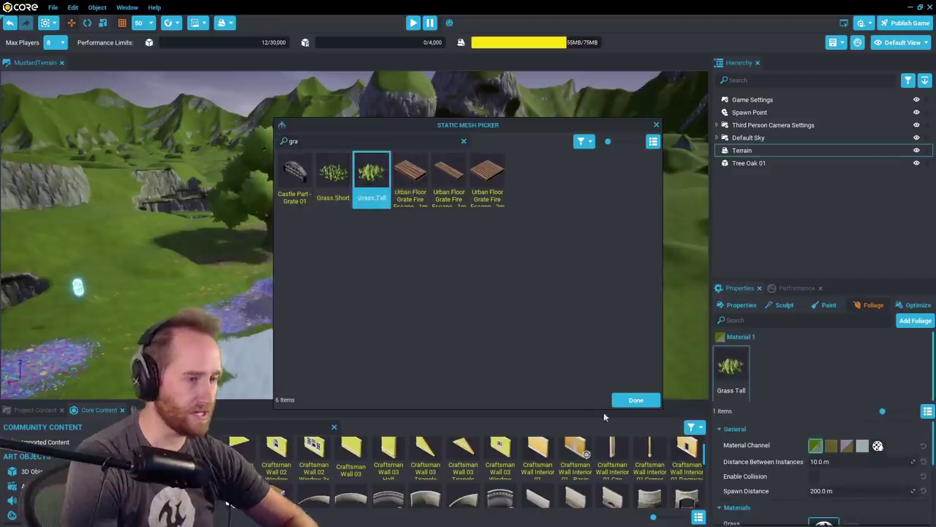
left_click(641, 400)
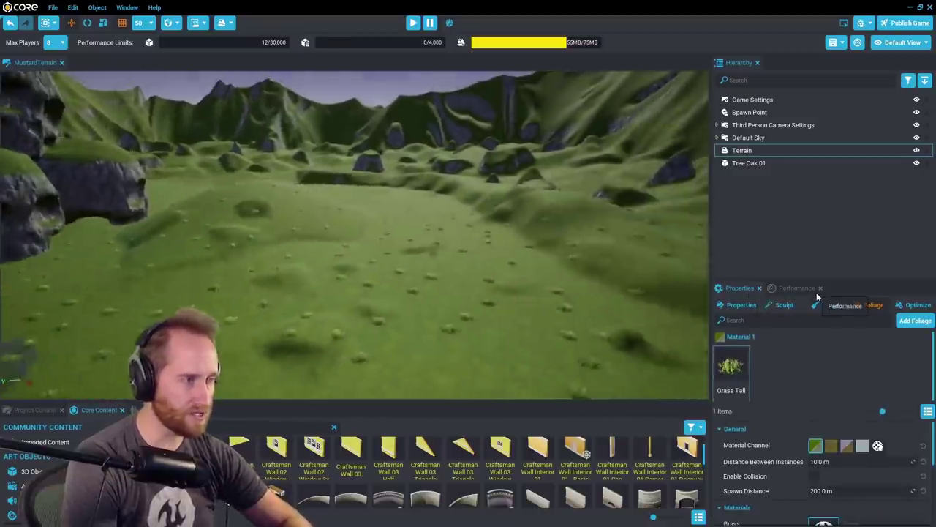
Set the Grass Tall foliage's distance between instances to 0.7 m and its spawn distance to 224 m
key("w")
right_click_drag(817, 296, 669, 309)
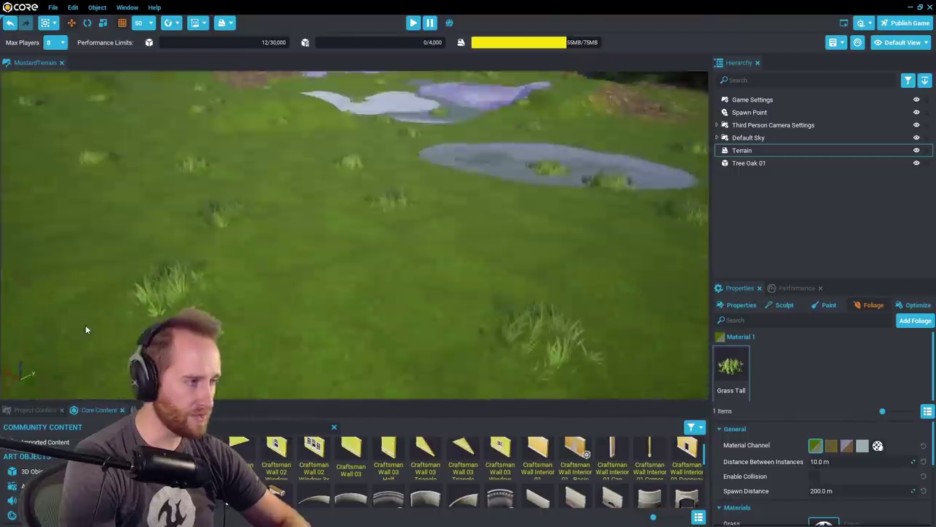
right_click_drag(86, 329, 309, 284)
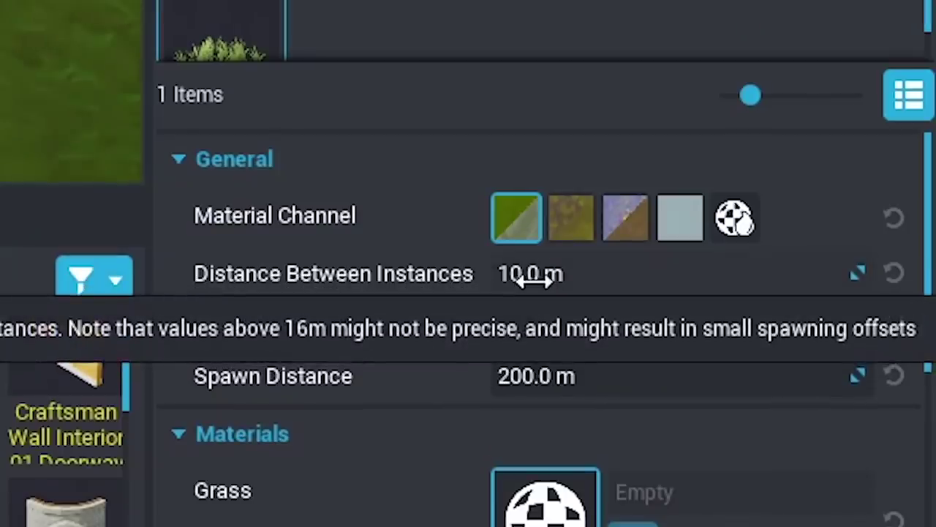
left_click(517, 273)
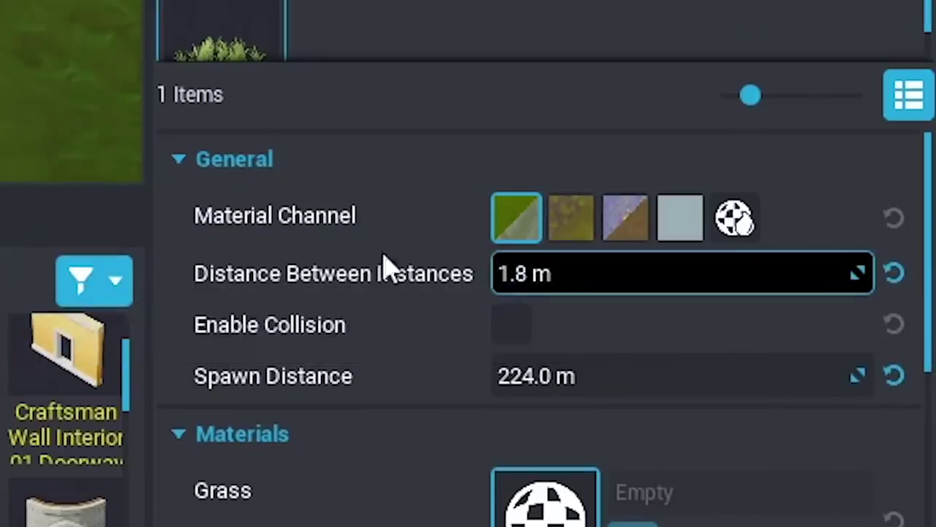
right_click_drag(497, 192, 579, 203)
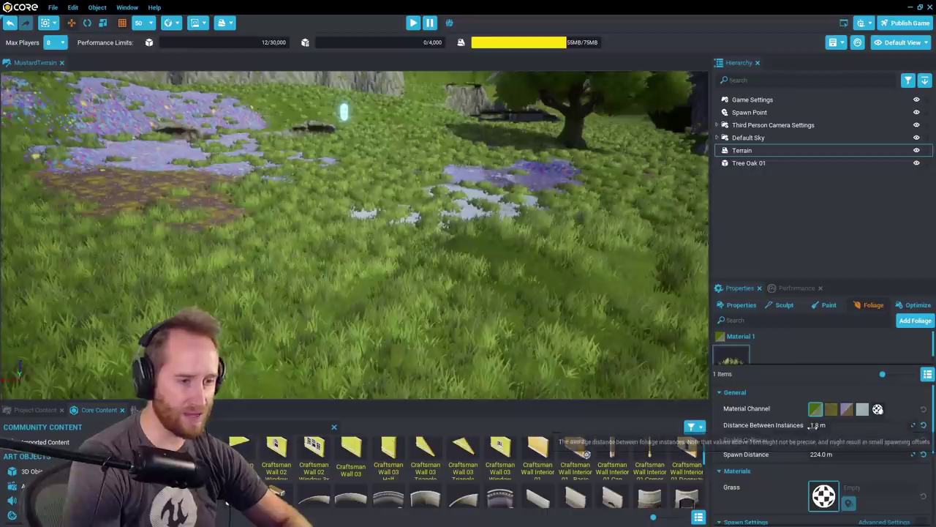
left_click_drag(859, 425, 871, 425)
right_click_drag(524, 314, 554, 315)
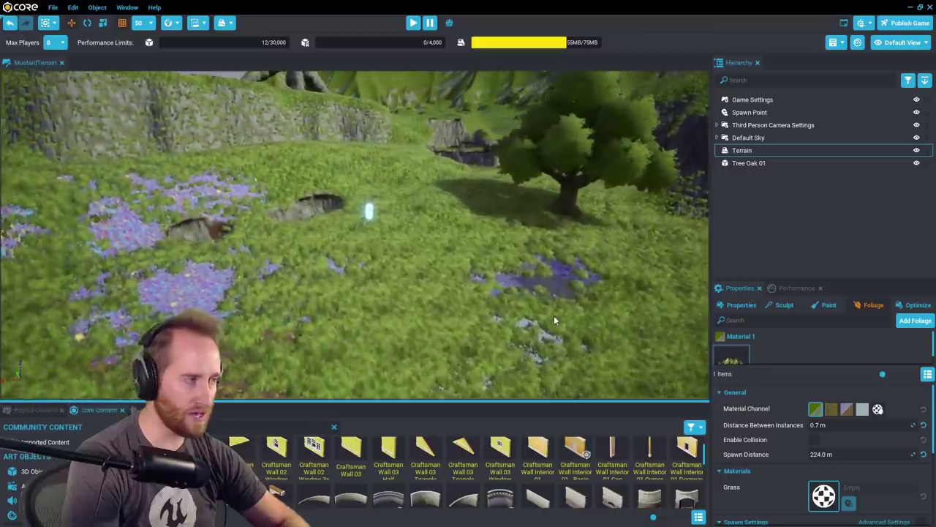
Playtest the level to see the tall grass around the character, and return to editing
left_click(413, 23)
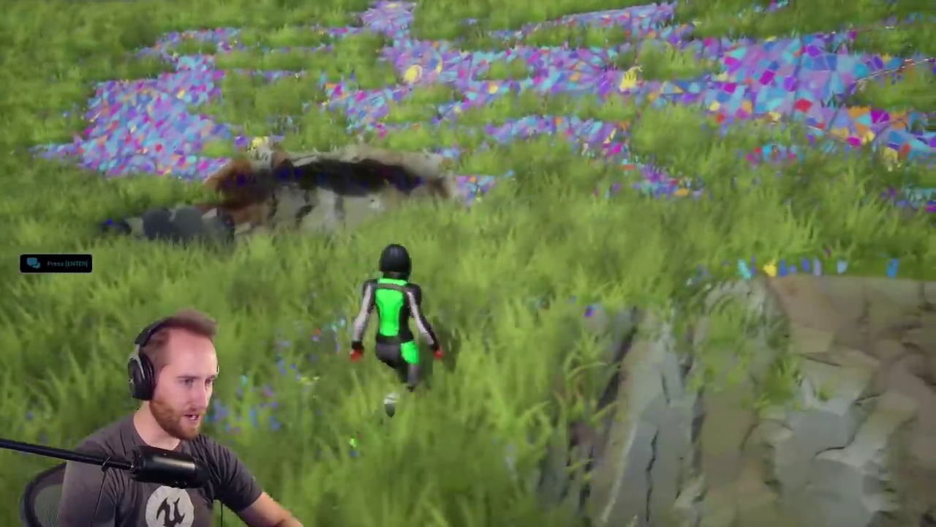
key("Escape")
right_click_drag(475, 335, 493, 354)
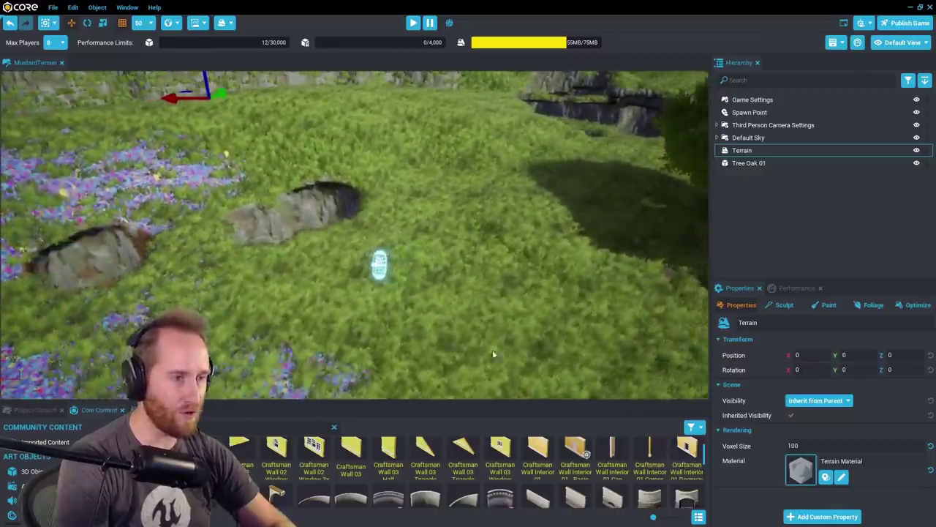
Return to the terrain's foliage settings and start adding another foliage mesh
left_click(880, 308)
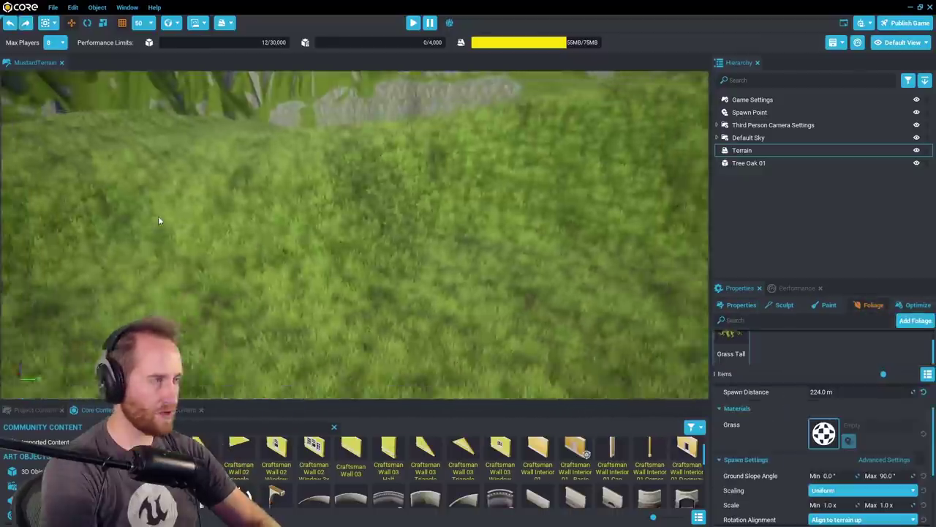
right_click_drag(158, 219, 285, 239)
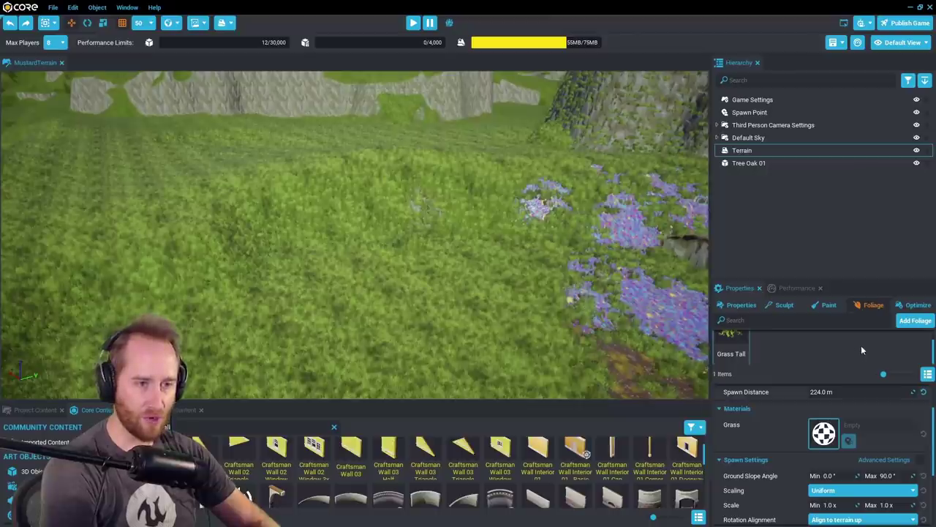
scroll(861, 346, "up", 2)
scroll(837, 341, "down", 1)
left_click(914, 321)
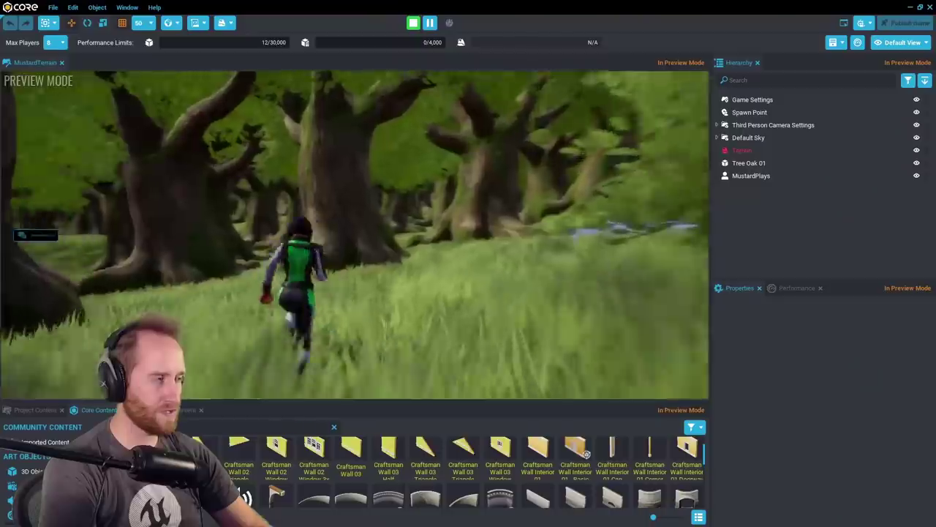
Run the character through the oak forest and tall grass in the preview, and end the preview
key("w")
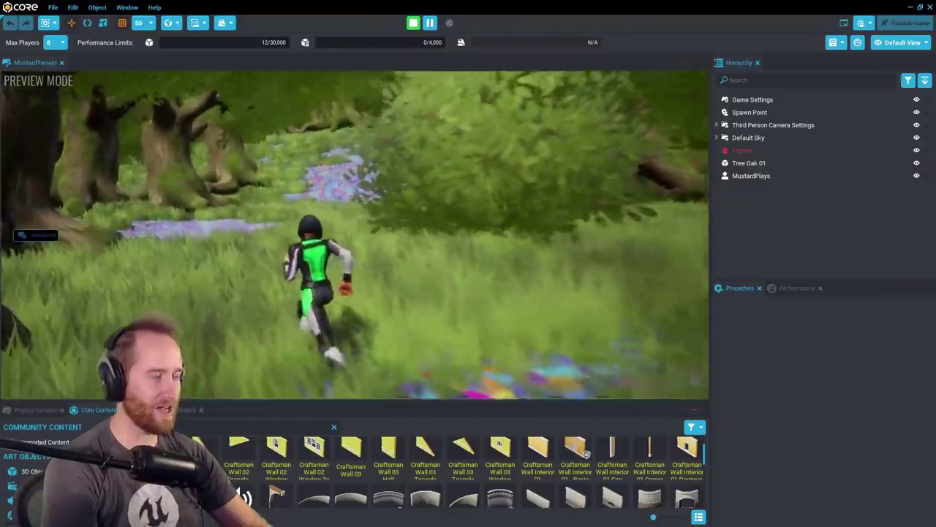
key("w")
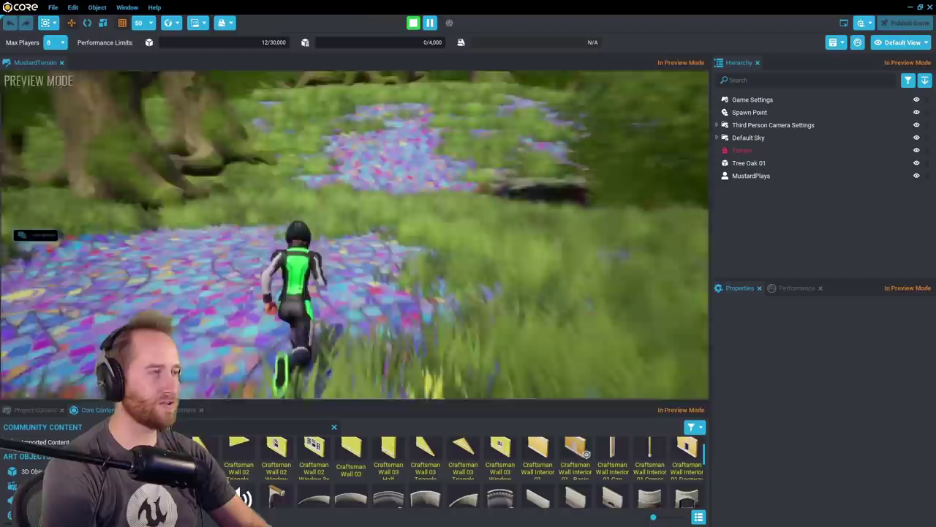
key("w")
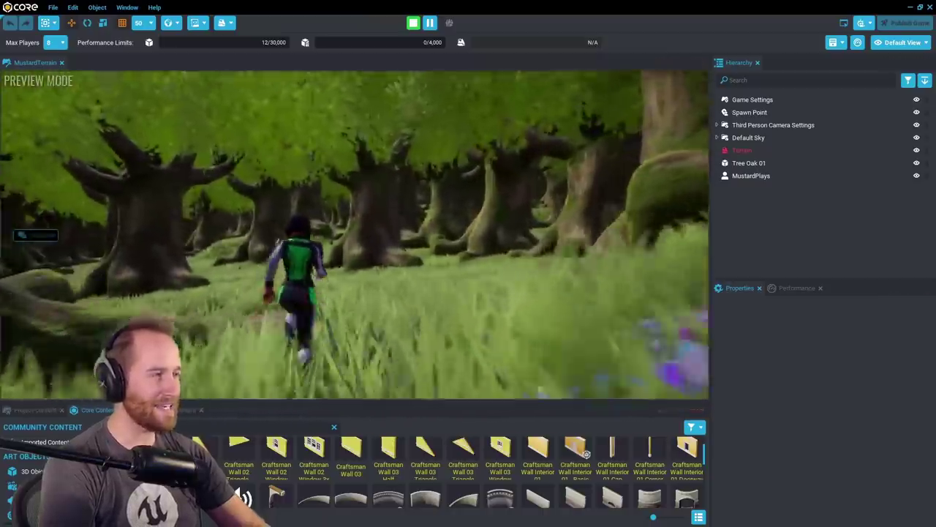
key("w")
key("Escape")
Dig a pond basin in the grass beside the skull rocks using the Surface sculpt tool at brush size about 47.9
key("s")
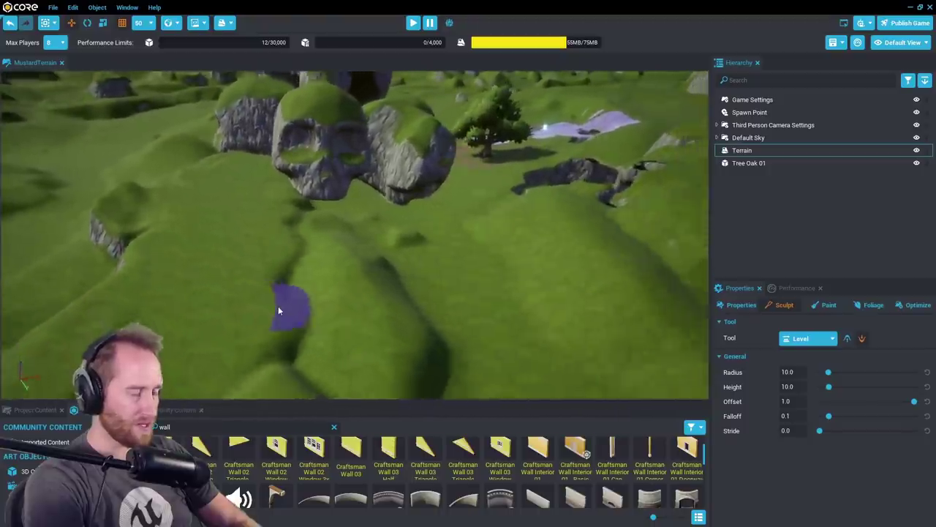
right_click_drag(279, 306, 380, 339)
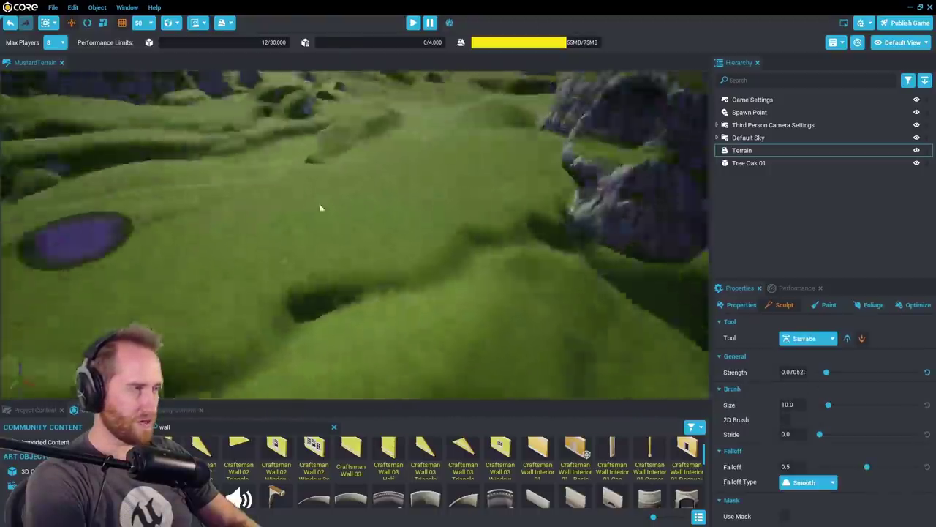
right_click_drag(322, 208, 423, 217)
key("s")
key("a")
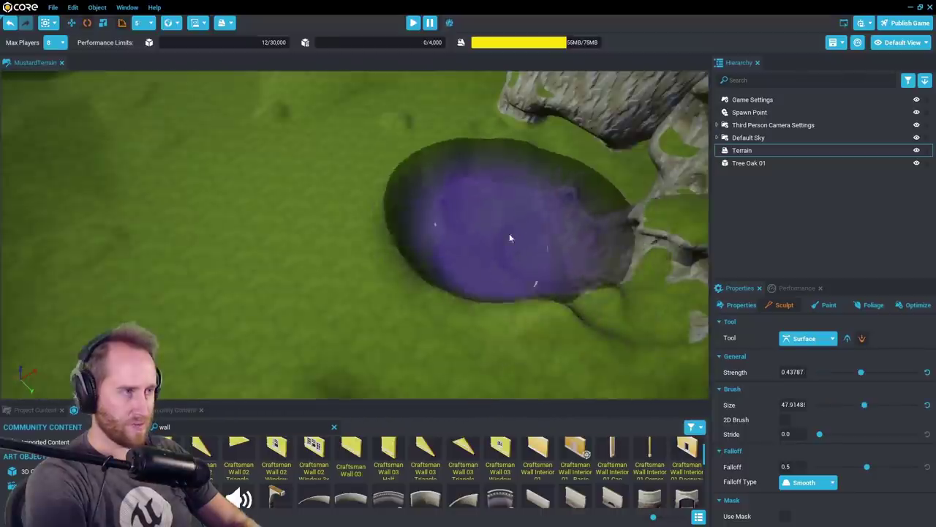
mouse_move(512, 237)
left_mouse_down()
mouse_move(439, 272)
mouse_move(458, 260)
left_mouse_up()
right_click_drag(458, 259, 500, 302)
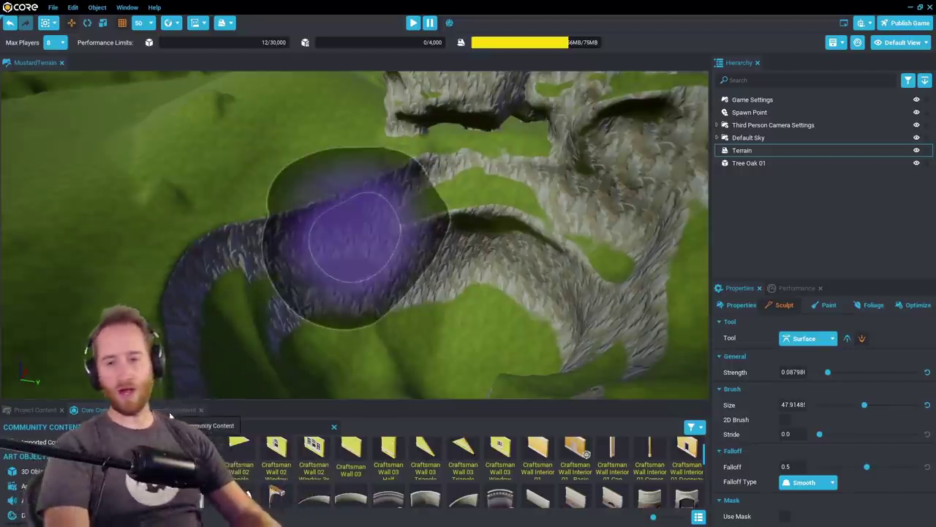
Enlarge the community content area and search it for "water"
left_click(170, 413)
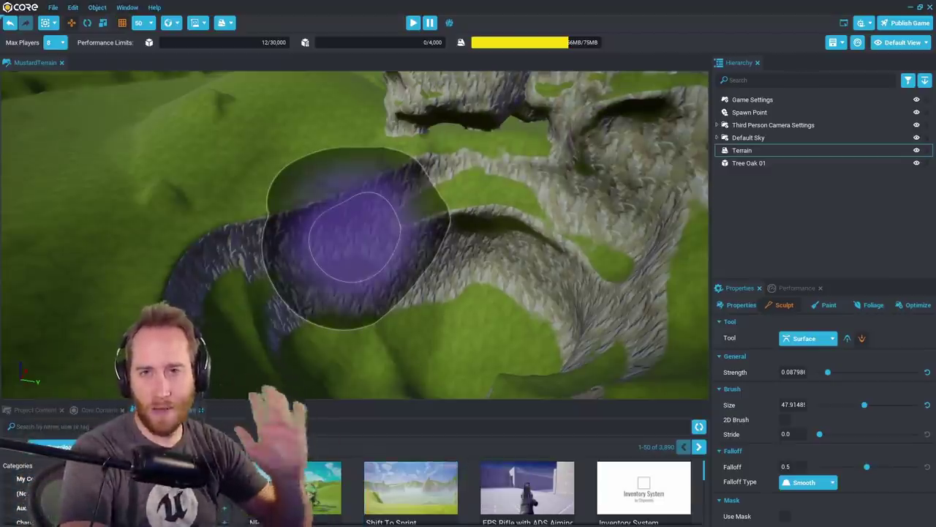
left_click_drag(377, 401, 377, 259)
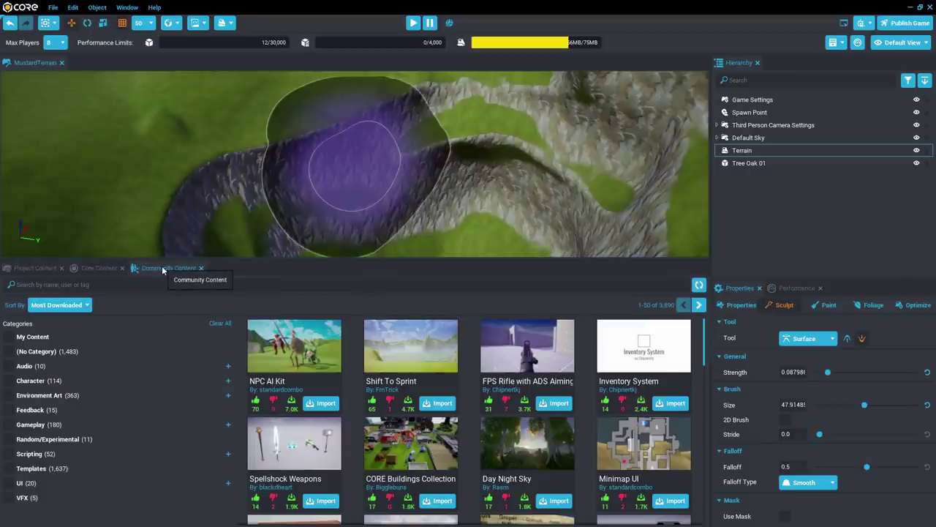
scroll(407, 403, "down", 1)
scroll(406, 403, "down", 6)
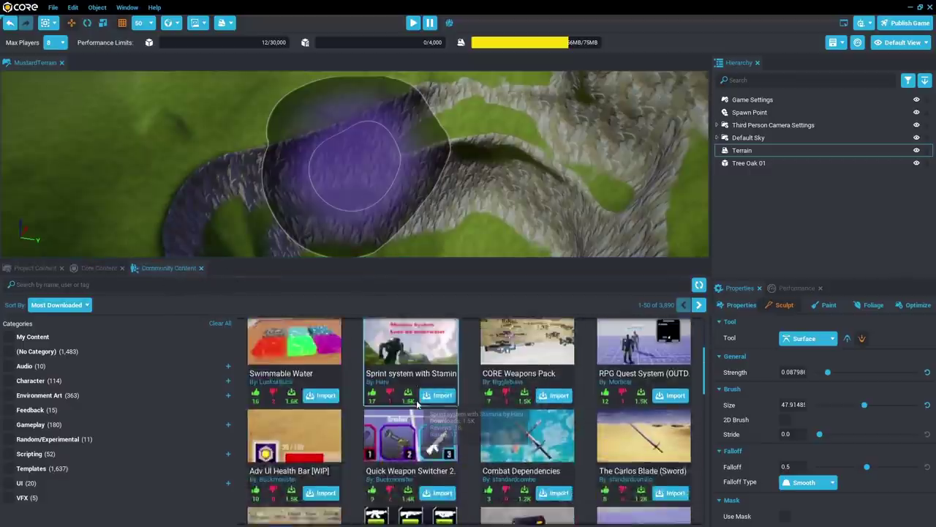
scroll(349, 413, "up", 2)
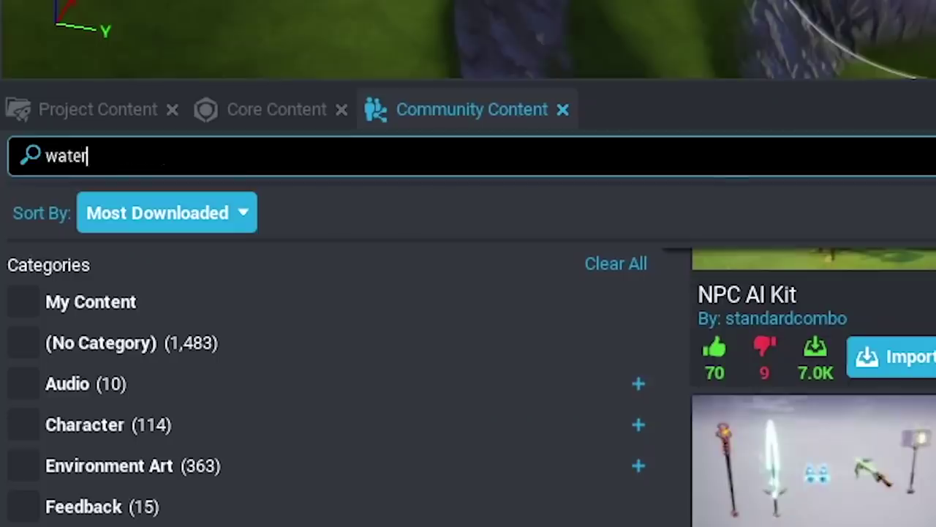
key("Return")
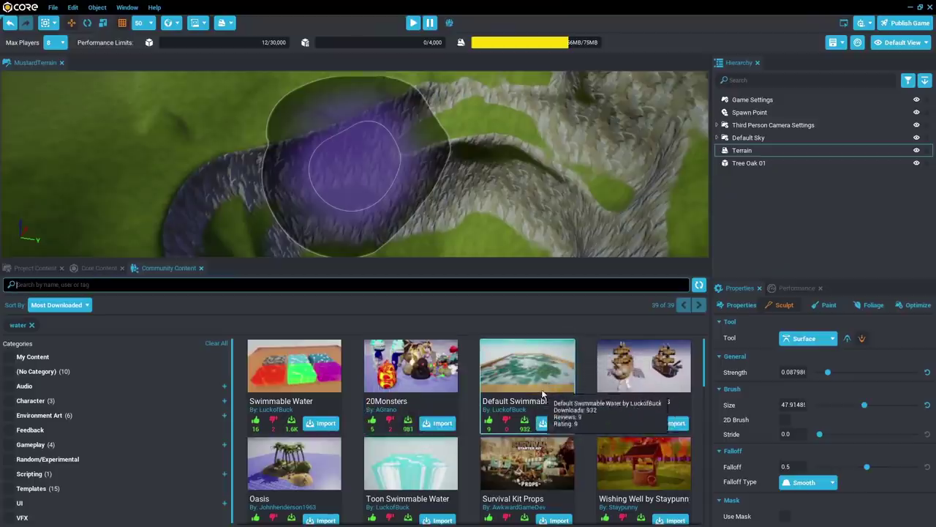
Import the Default Swimmable Water community asset into the project
scroll(542, 395, "down", 1)
scroll(419, 385, "down", 1)
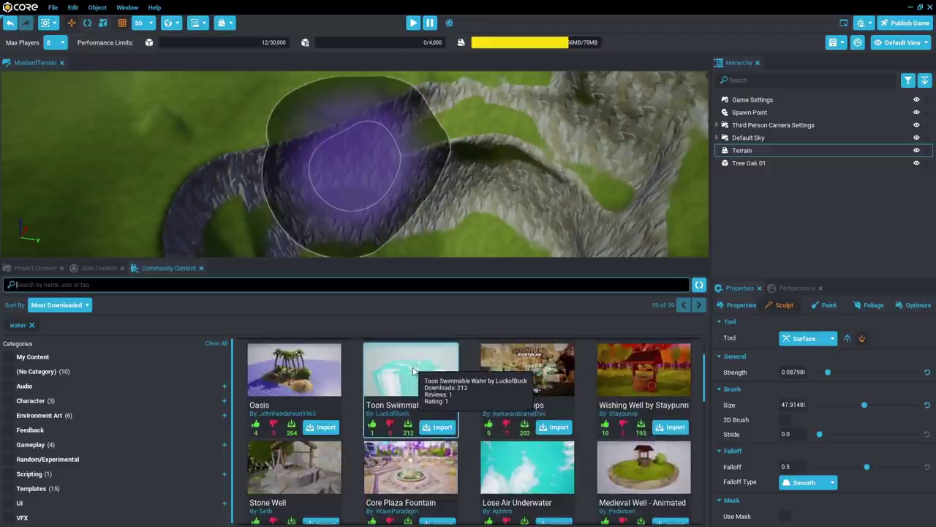
left_click(414, 371)
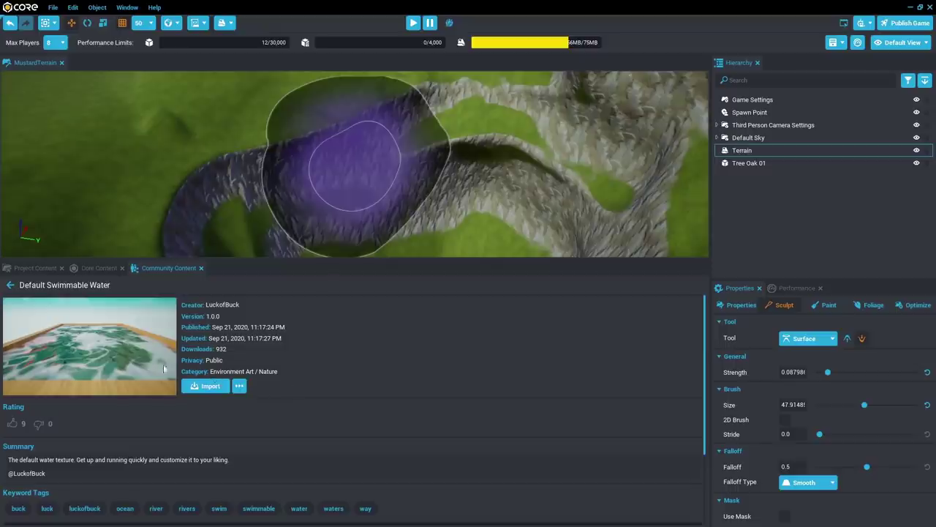
left_click(208, 387)
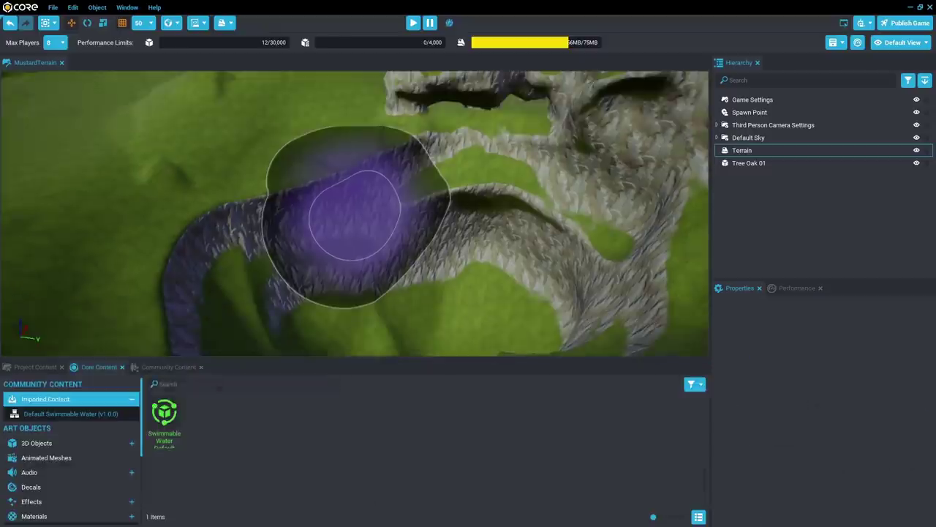
Place Swimmable Water Default in the dug basin and scale it to X 200.25, Y 120.25, Z 48
left_click_drag(386, 278, 391, 289)
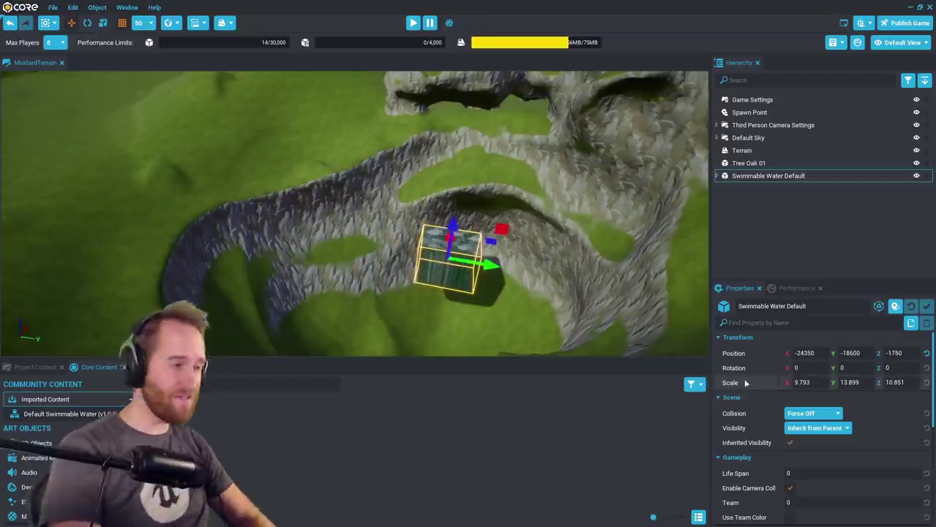
left_click_drag(538, 359, 534, 415)
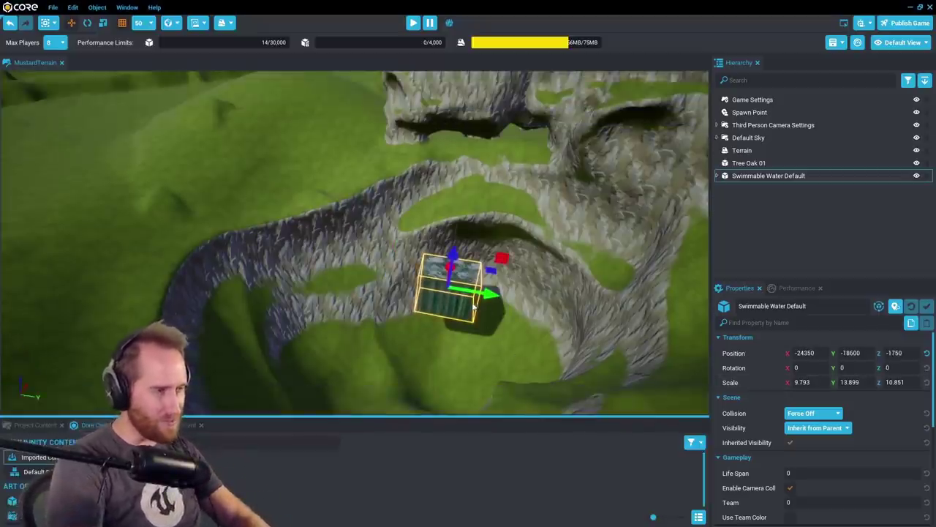
key("r")
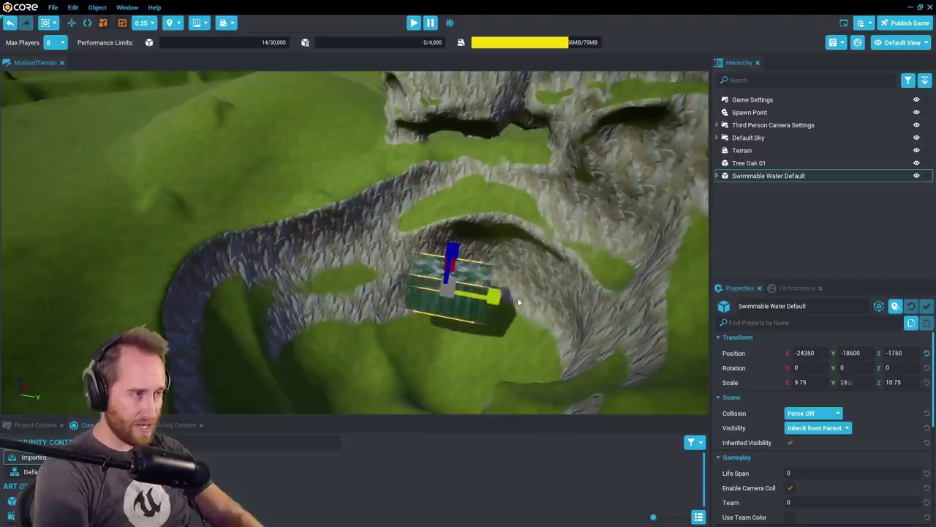
left_click_drag(493, 295, 489, 302)
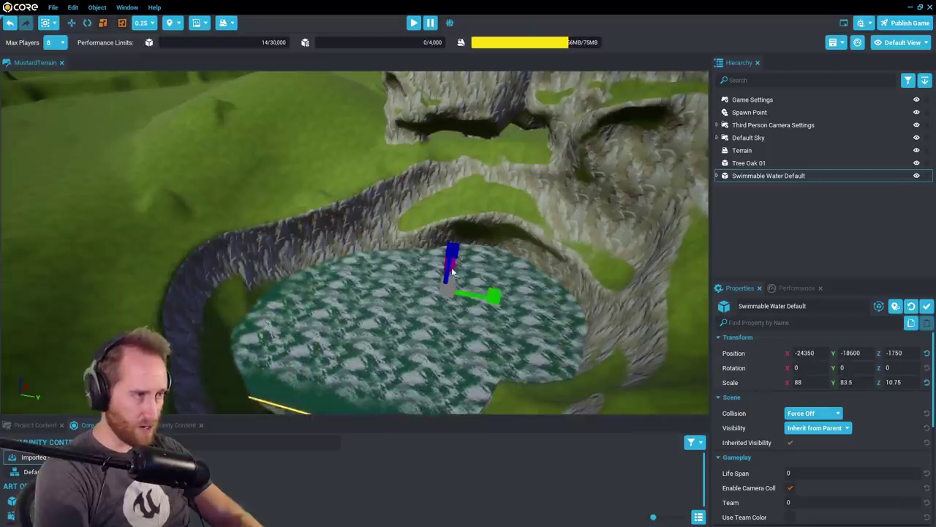
left_click_drag(452, 272, 451, 185)
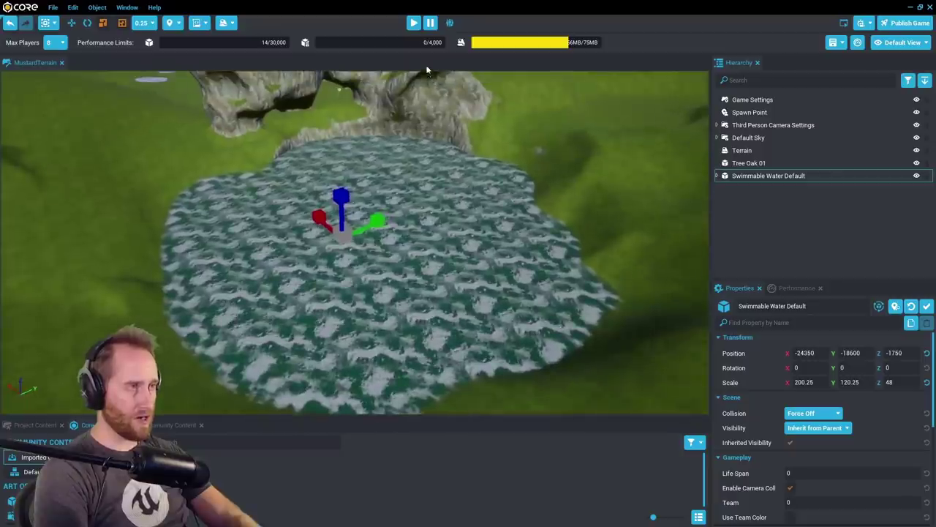
Playtest the level from beside the pond, and look over the skull rocks, vegetation and whole terrain in the editor
key("=")
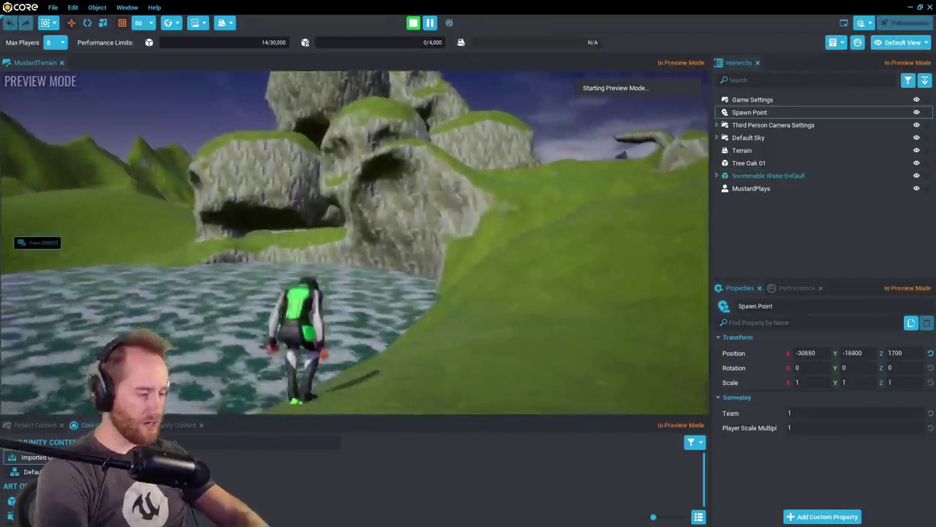
key("F11")
key("space")
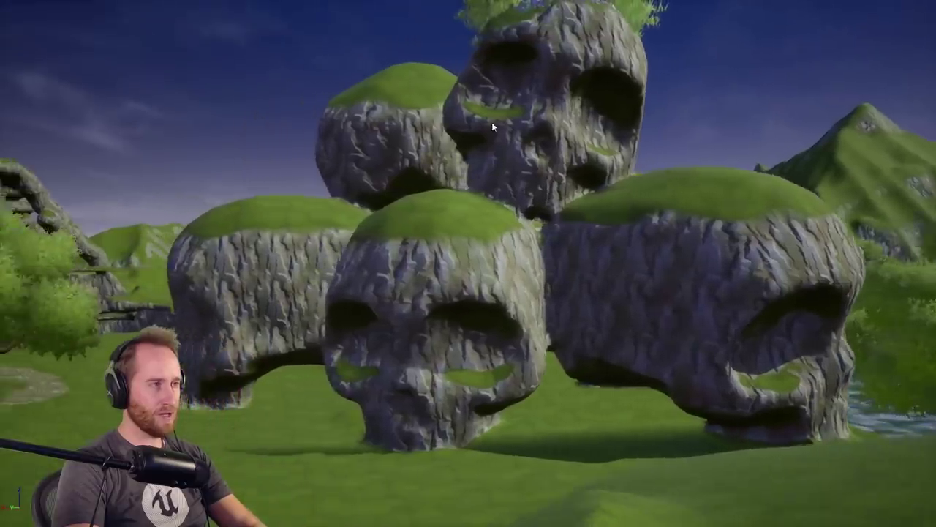
key("Escape")
right_click_drag(21, 188, 549, 226)
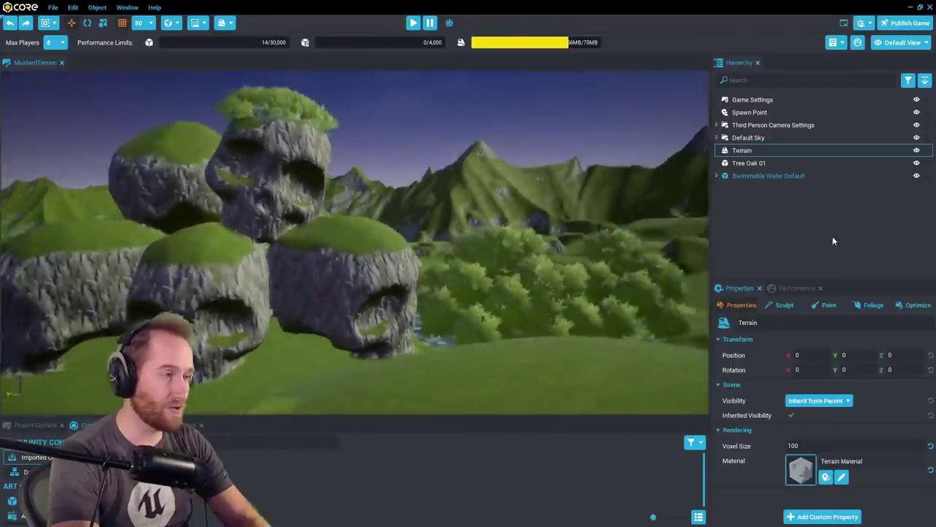
right_click_drag(659, 251, 920, 269)
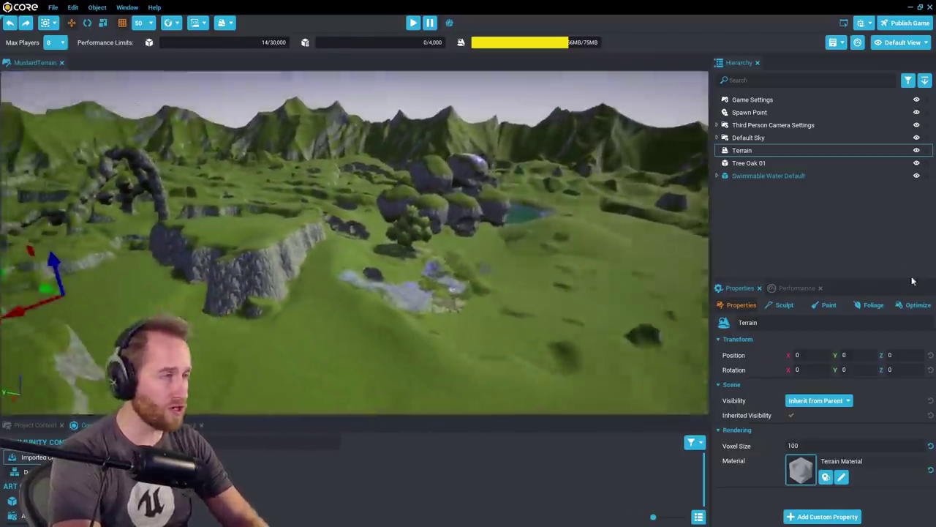